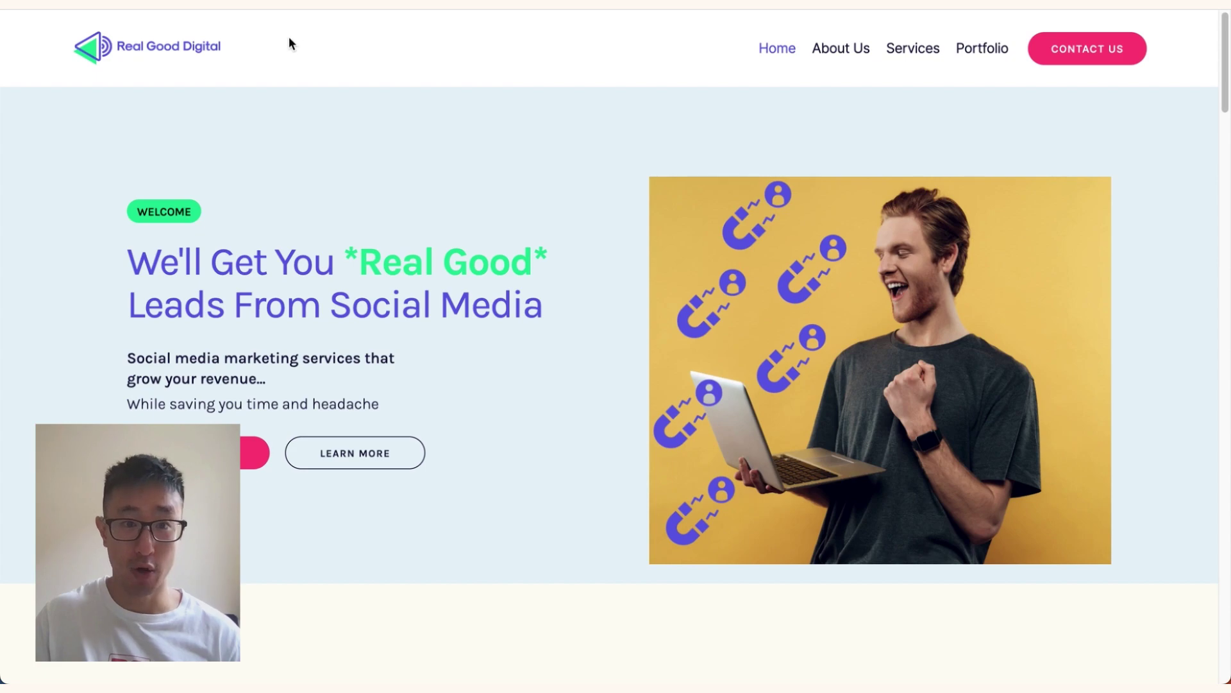
Step: Scroll the Real Good Digital homepage to the video section with the Work With Us thumbnail
scroll(586, 210, down, 15)
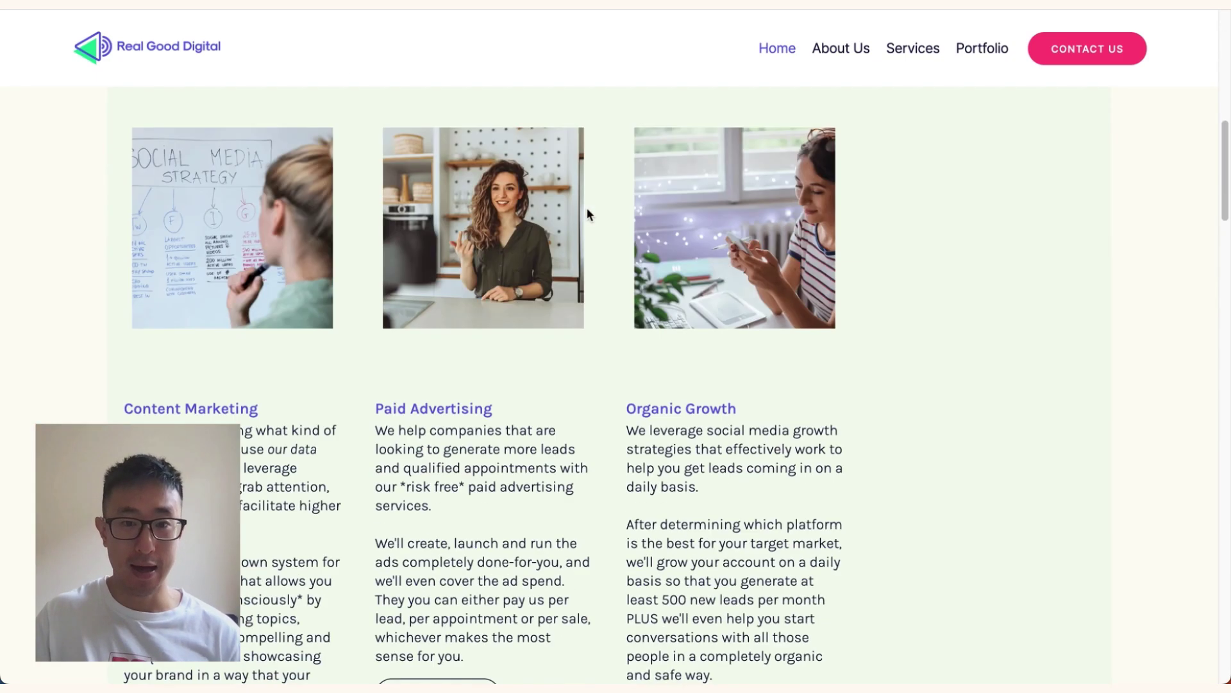
scroll(586, 209, down, 20)
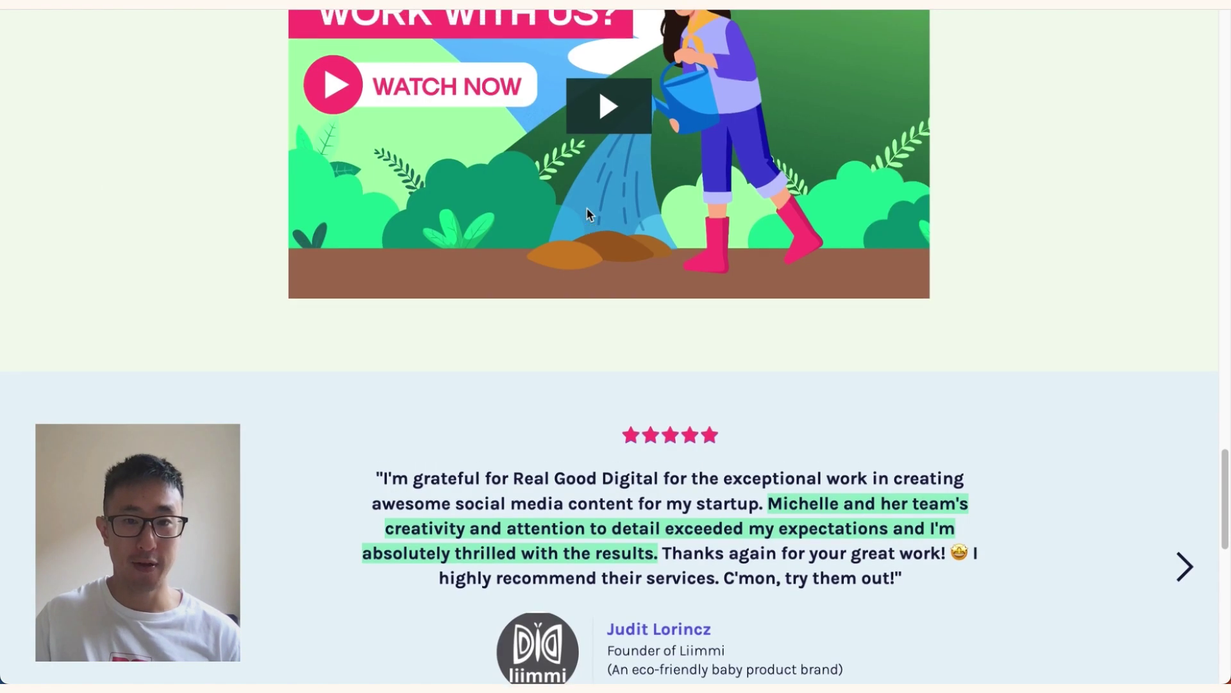
scroll(701, 228, up, 4)
scroll(610, 334, up, 2)
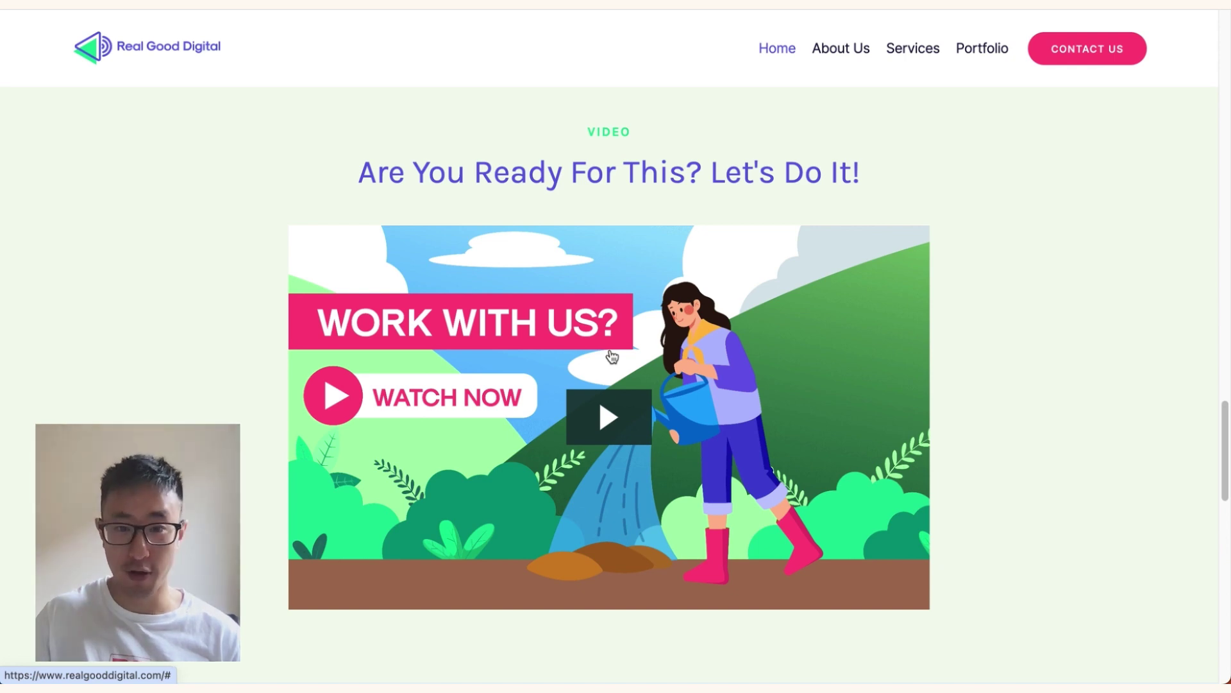
Step: Play the promo video in its YouTube lightbox, close it with the X, and scroll the page
click(632, 400)
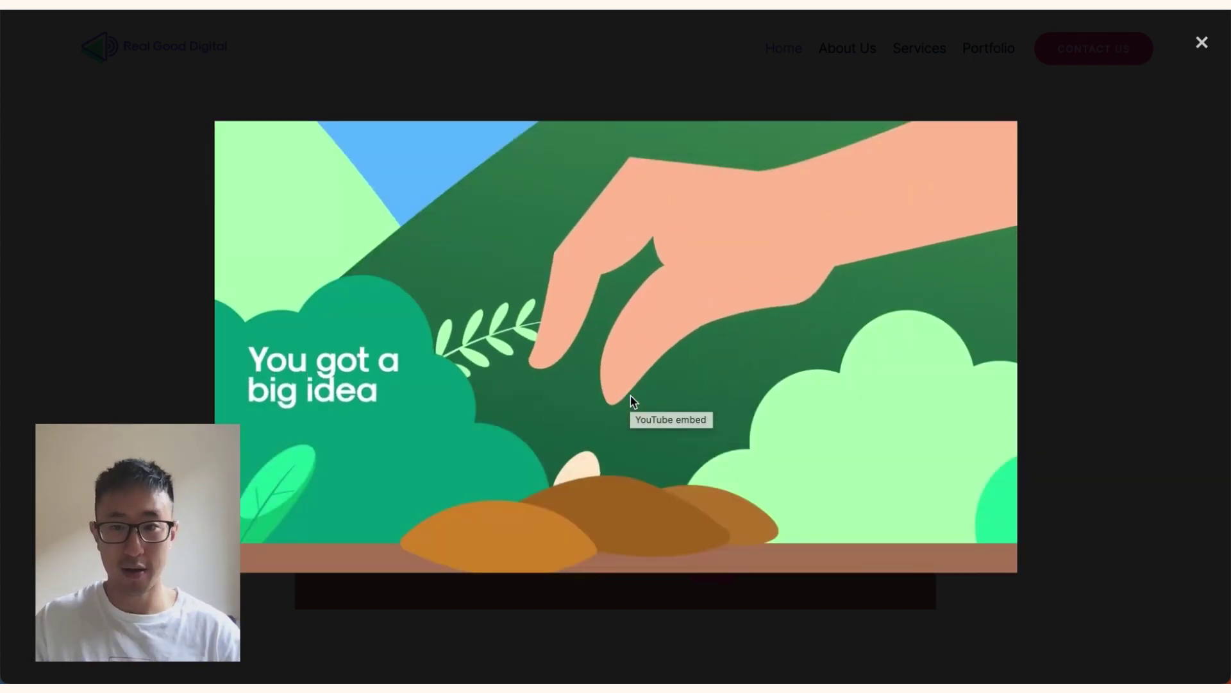
click(1161, 233)
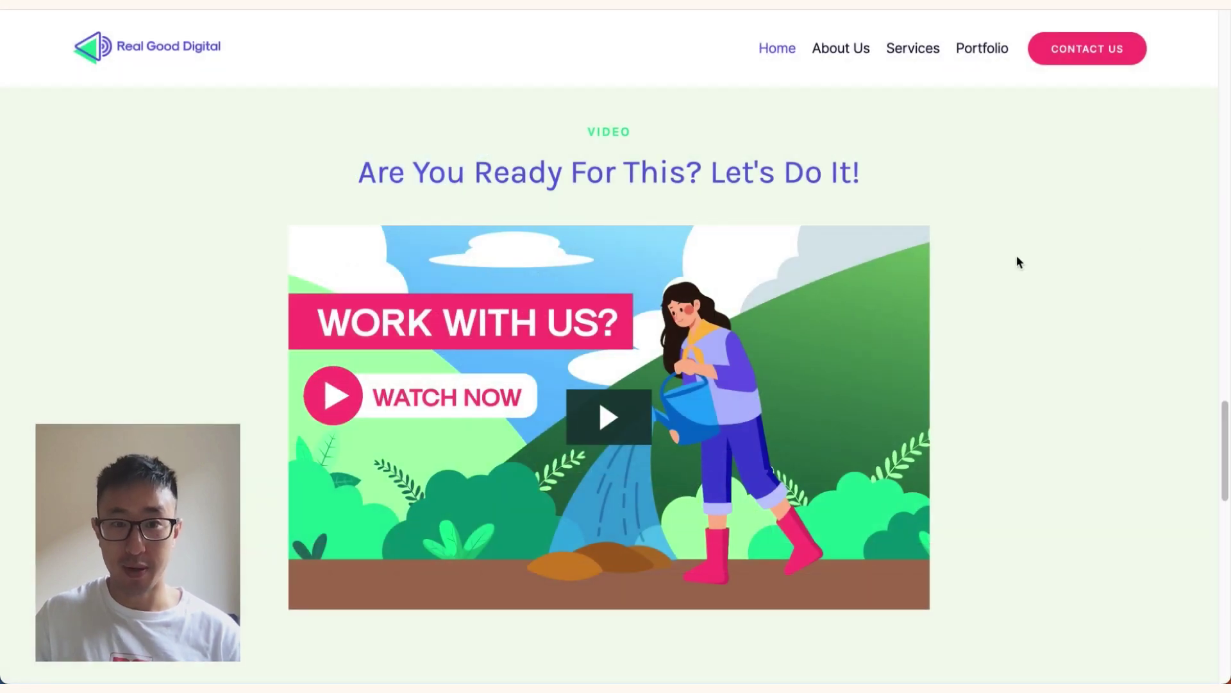
scroll(898, 327, down, 2)
scroll(897, 327, up, 3)
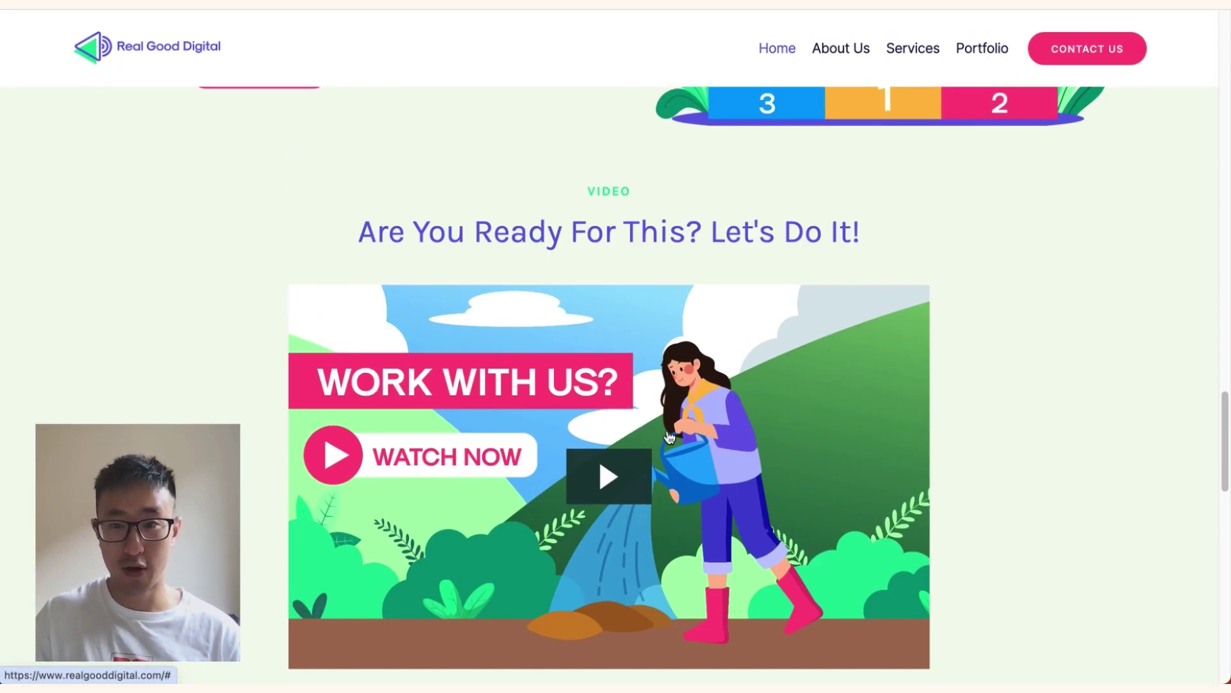
scroll(949, 333, up, 6)
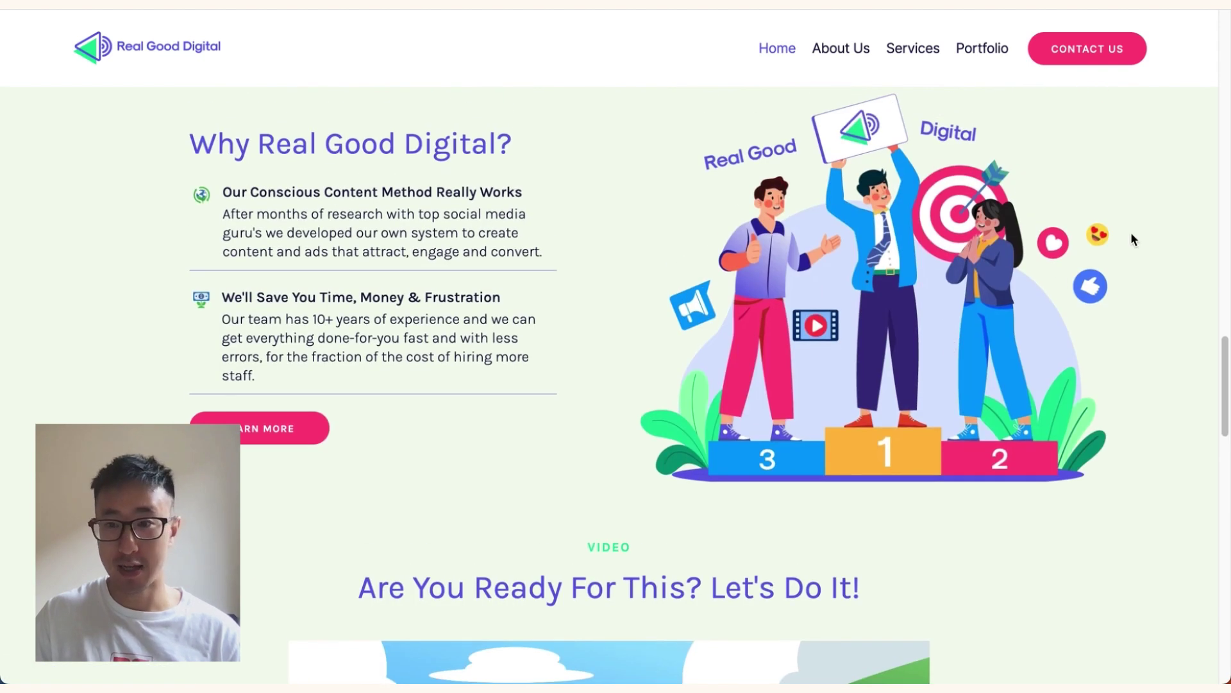
scroll(1133, 236, down, 5)
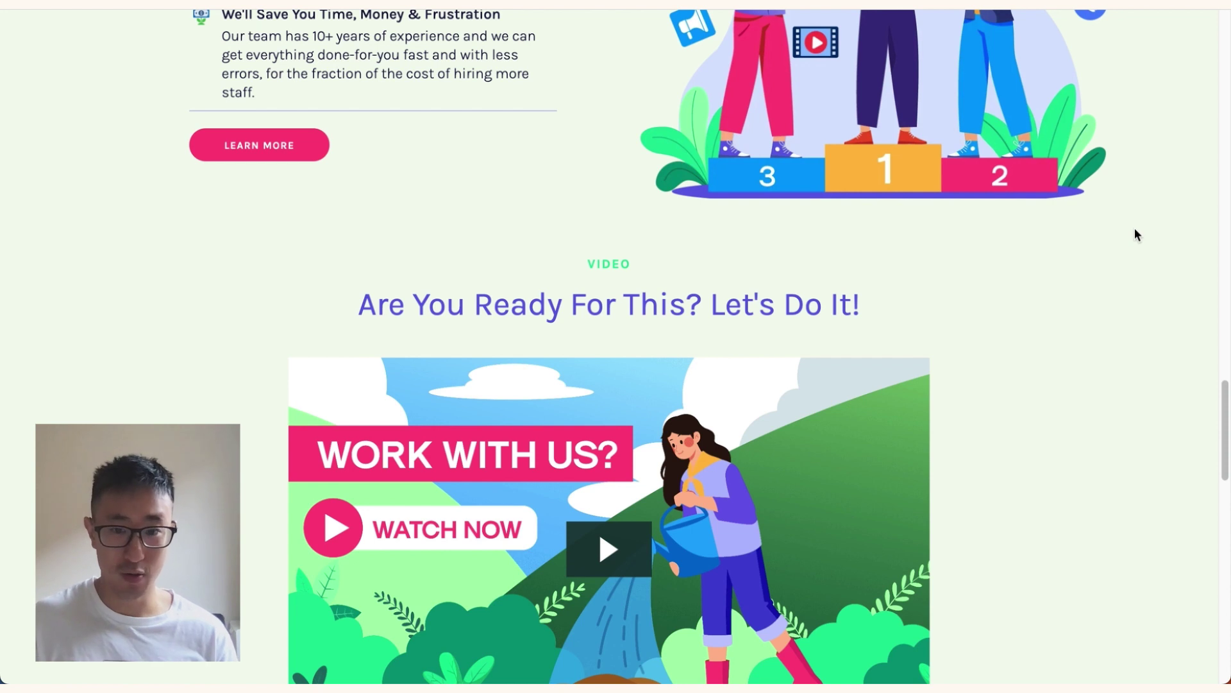
scroll(617, 183, down, 1)
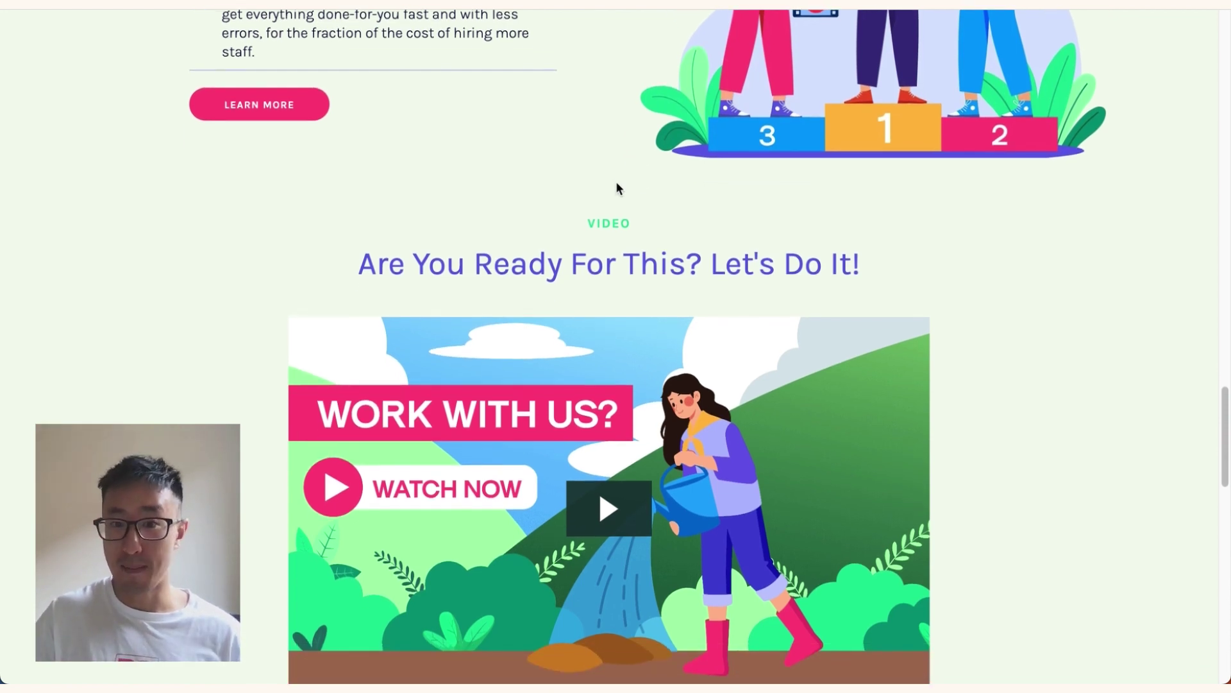
scroll(616, 181, down, 1)
scroll(617, 186, down, 1)
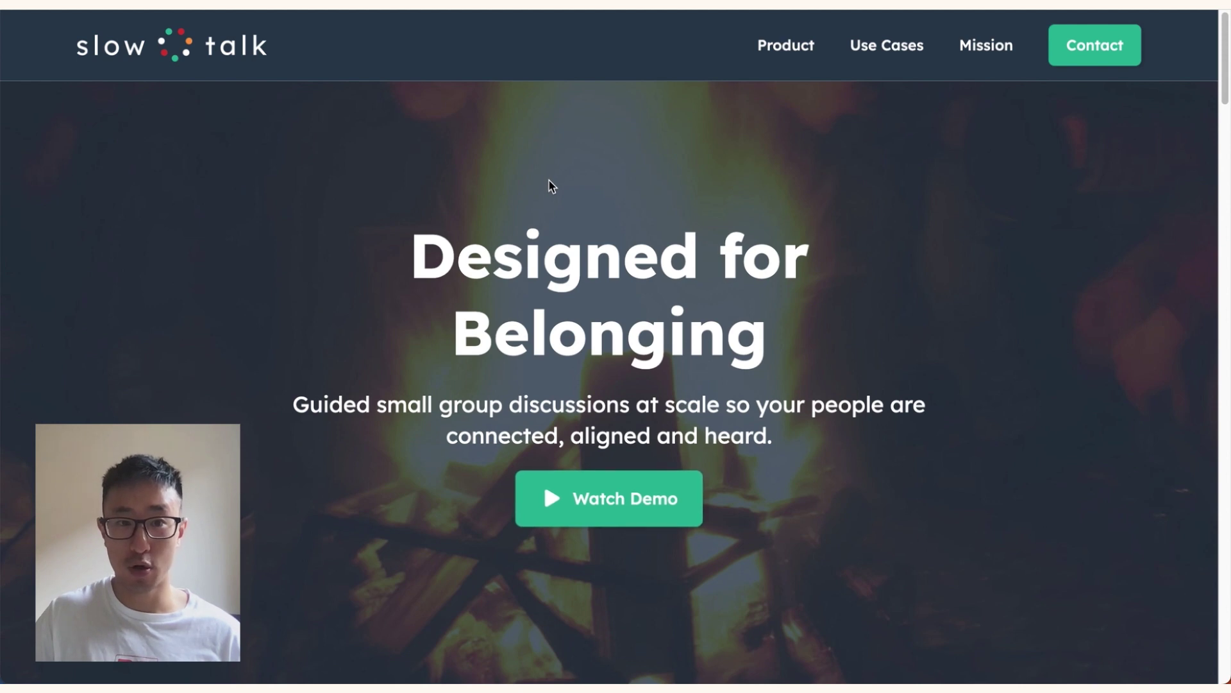
scroll(549, 184, down, 2)
scroll(549, 186, down, 6)
scroll(550, 186, up, 8)
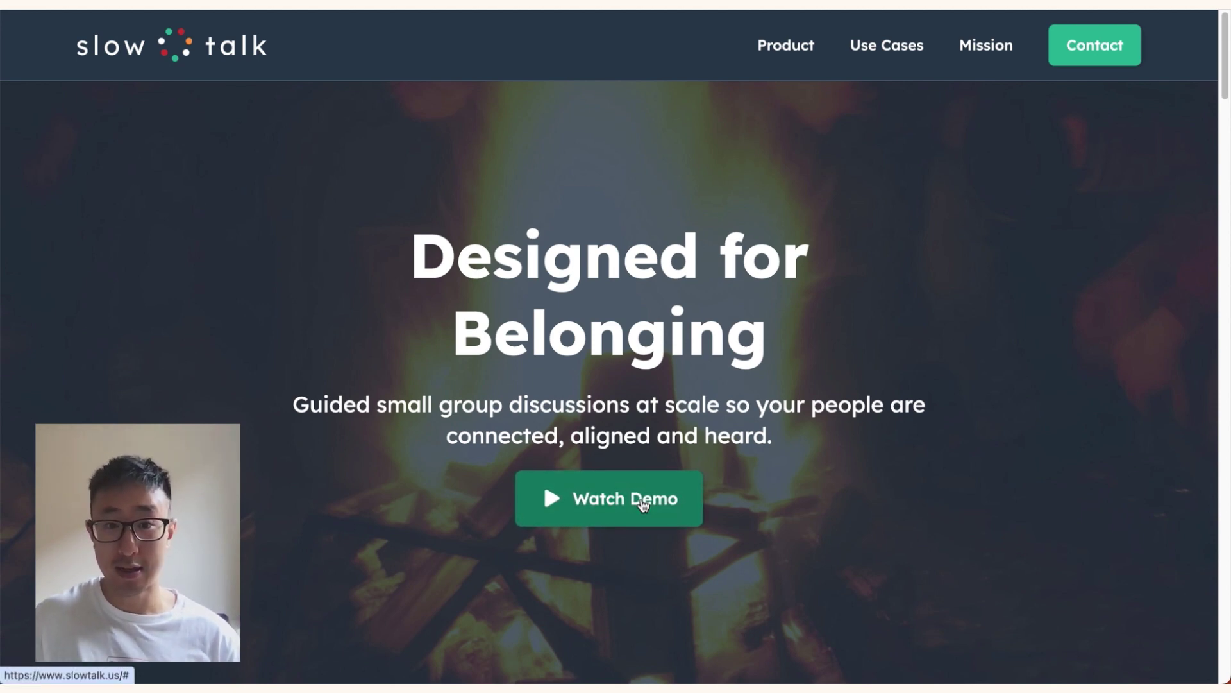
click(644, 505)
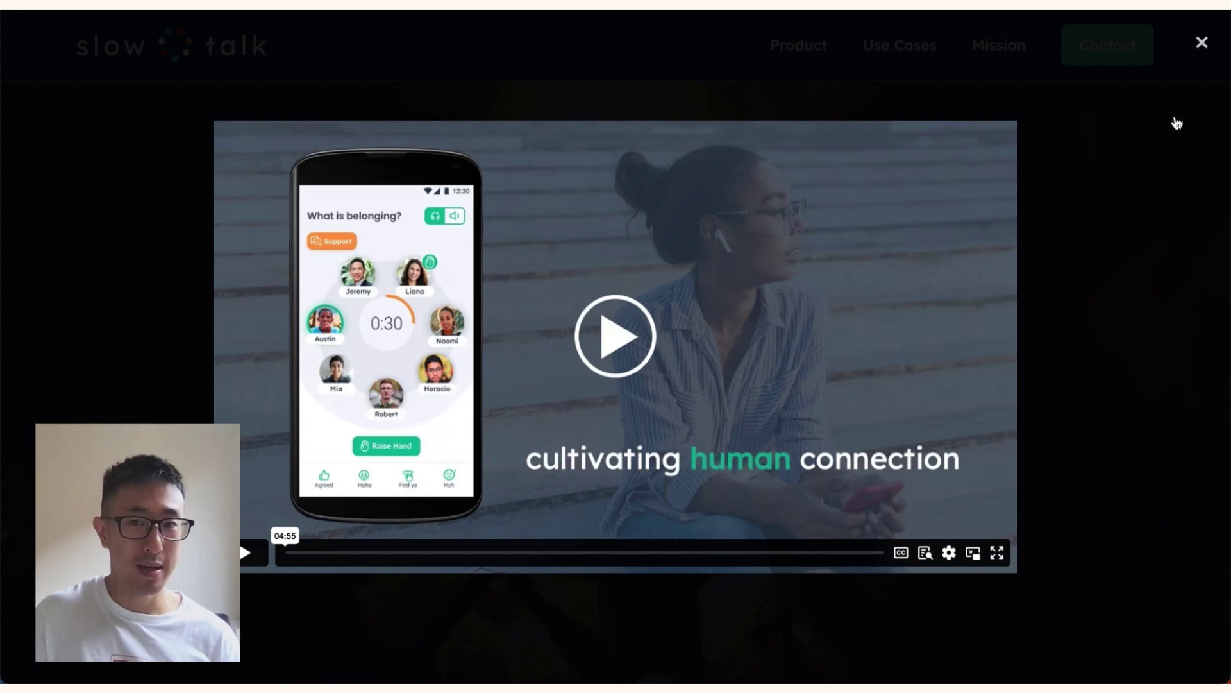
click(1200, 43)
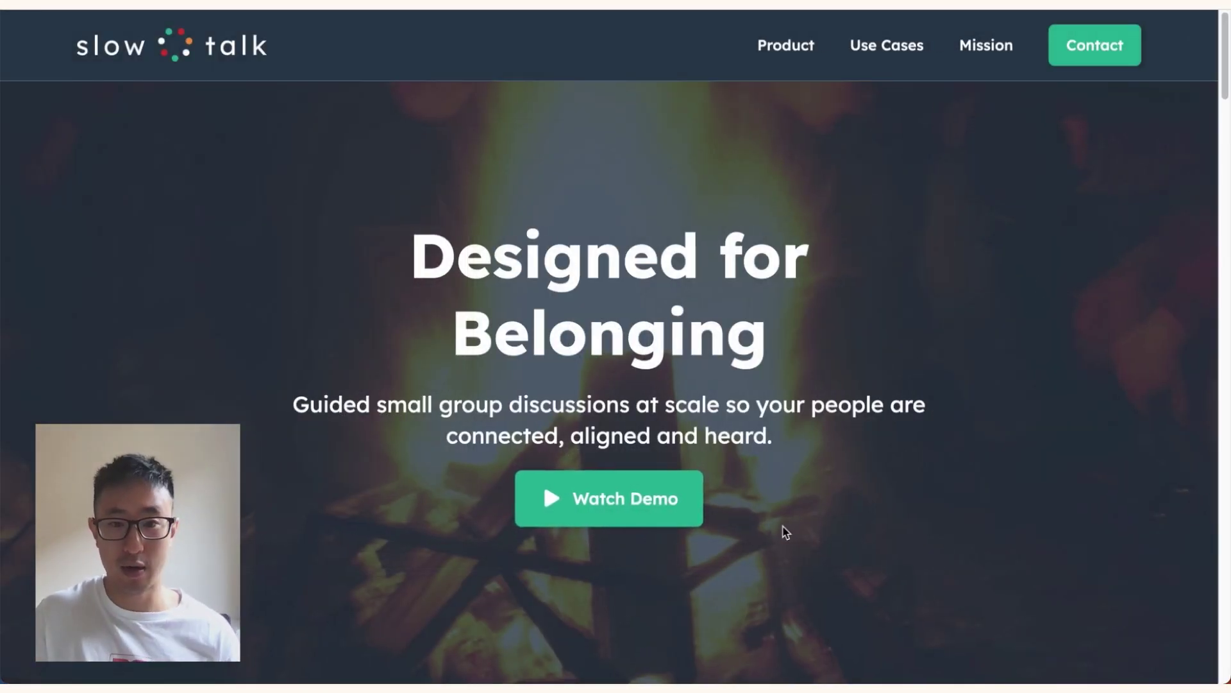
click(665, 521)
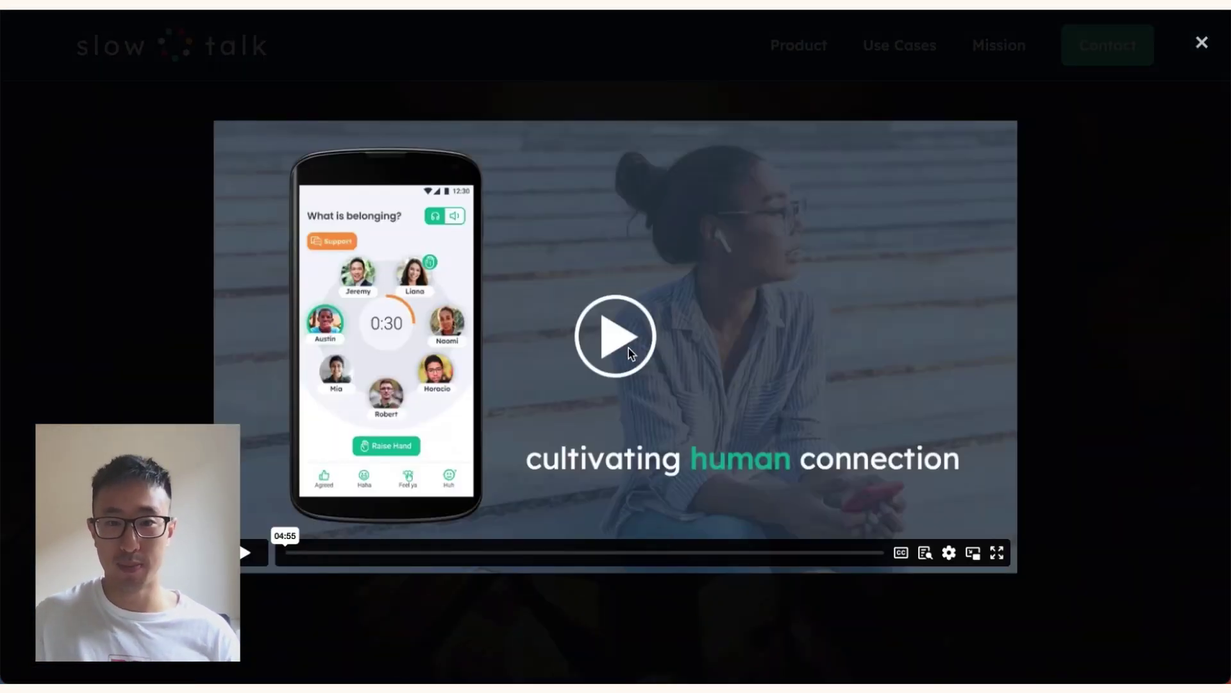
click(629, 347)
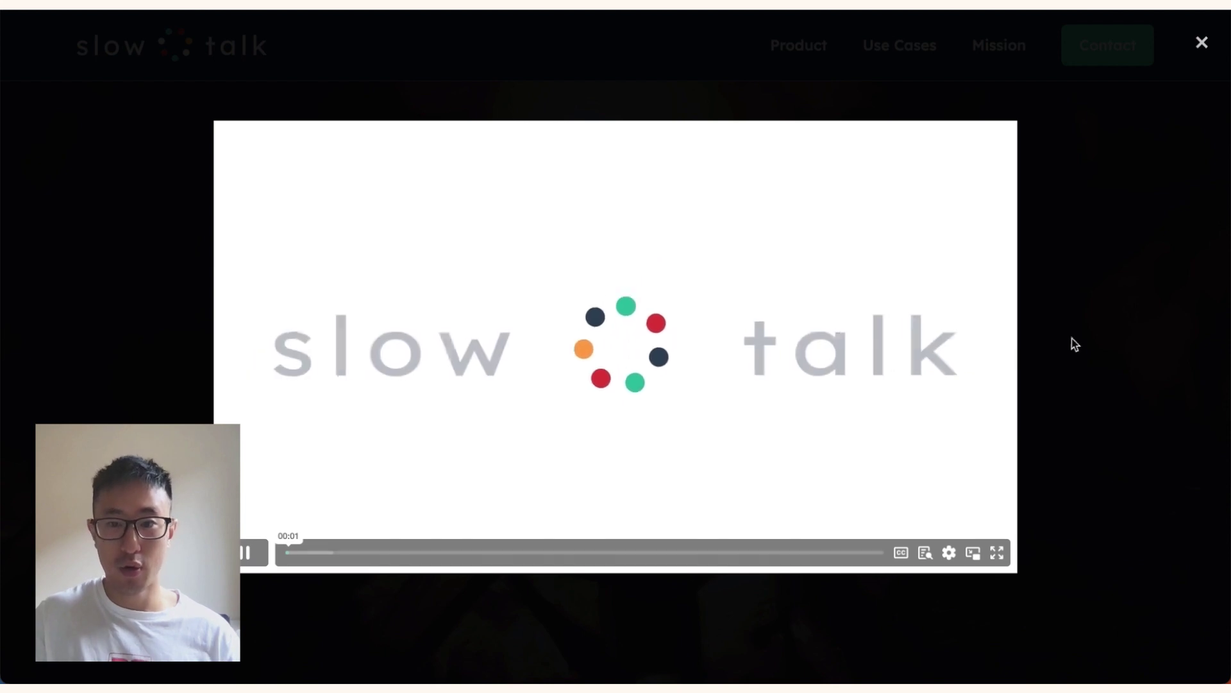
click(1112, 236)
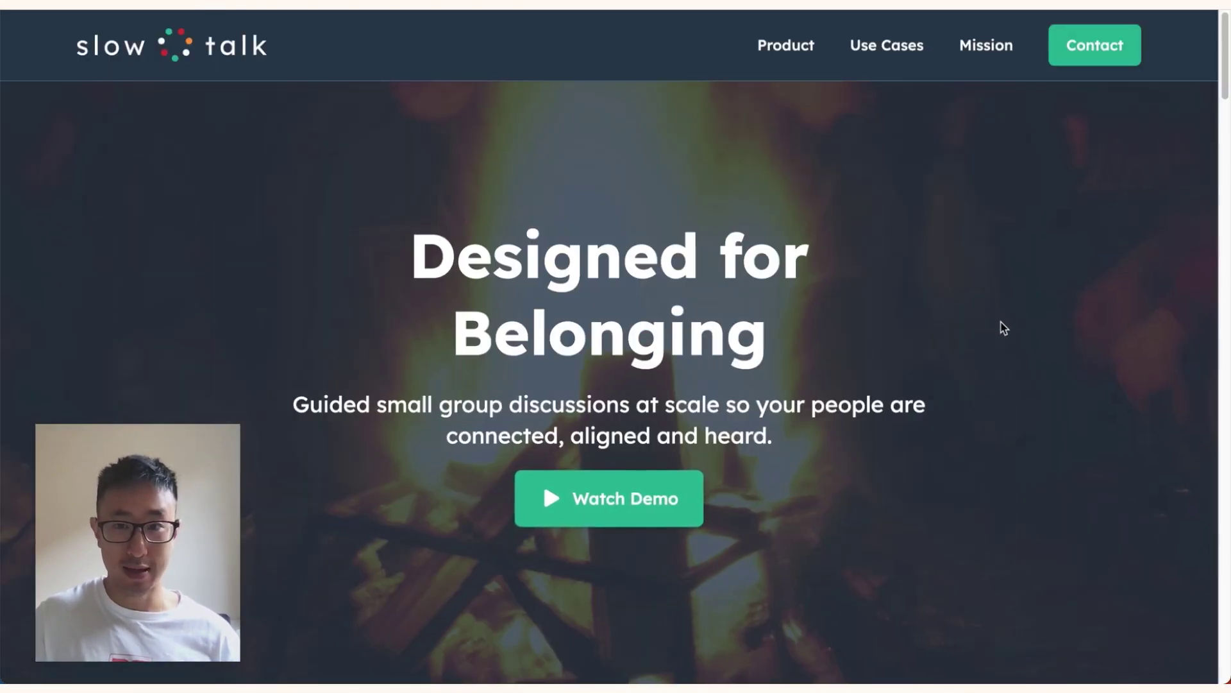
scroll(1004, 326, down, 2)
scroll(1067, 311, up, 2)
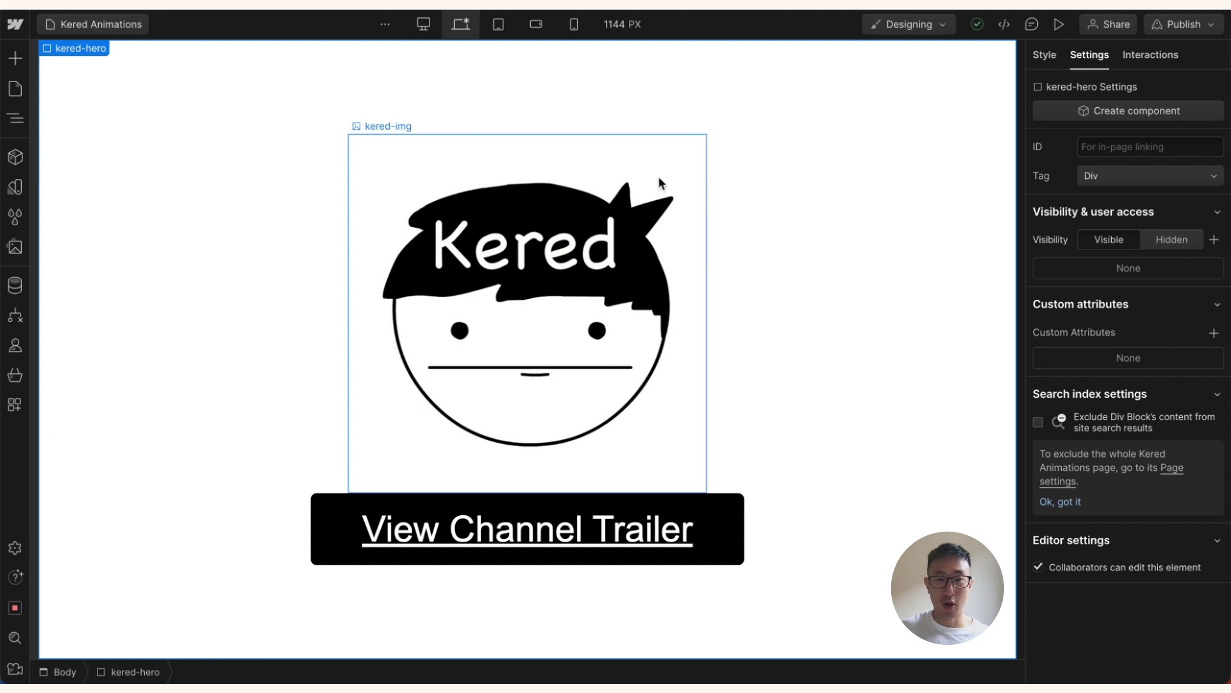
Step: Select the View Channel Trailer's lightbox-kered link element using the Navigator tree
click(625, 289)
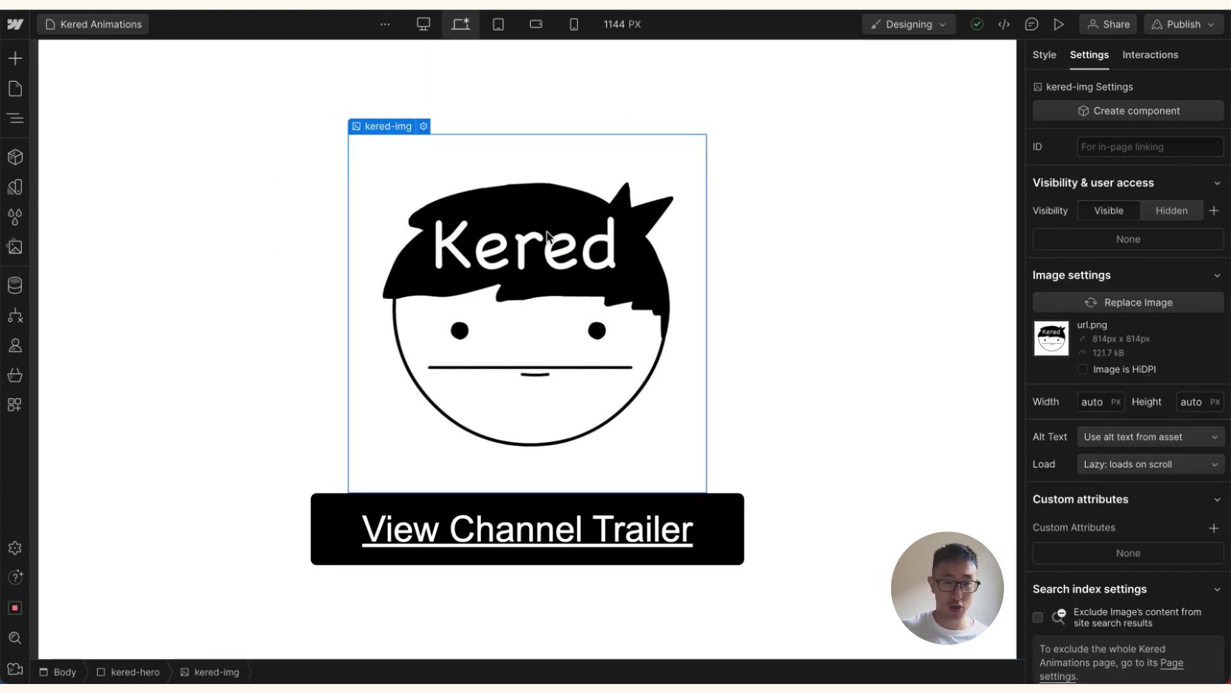
click(348, 500)
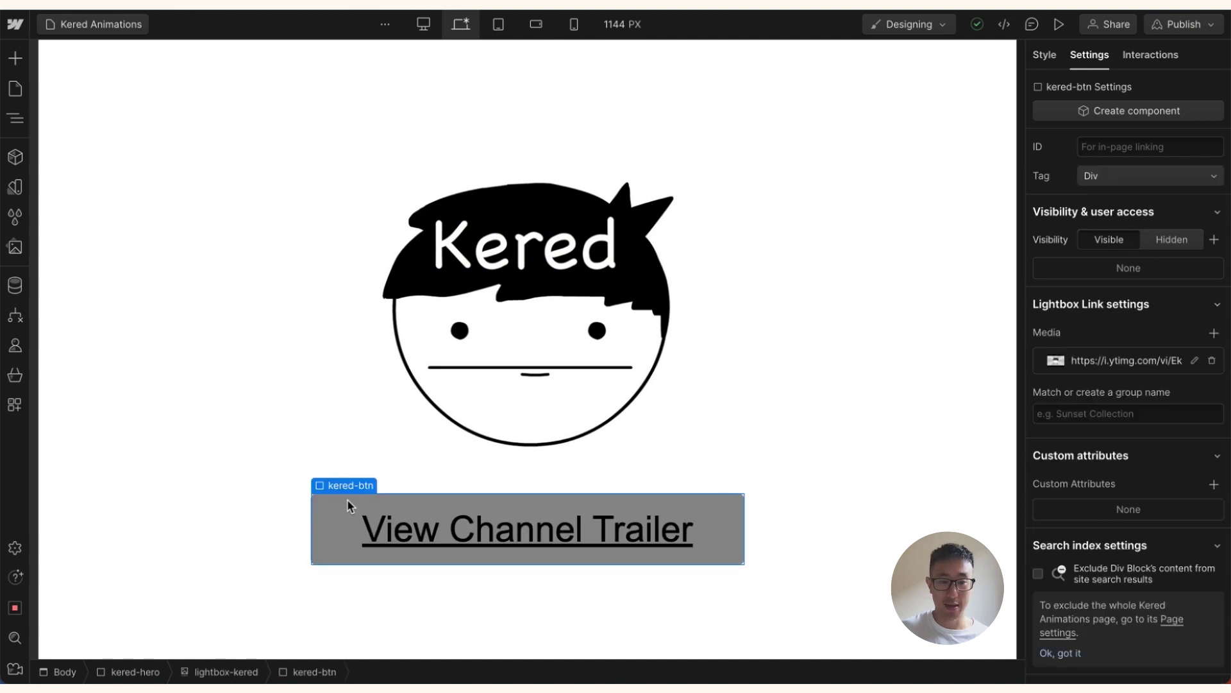
key(z)
click(98, 128)
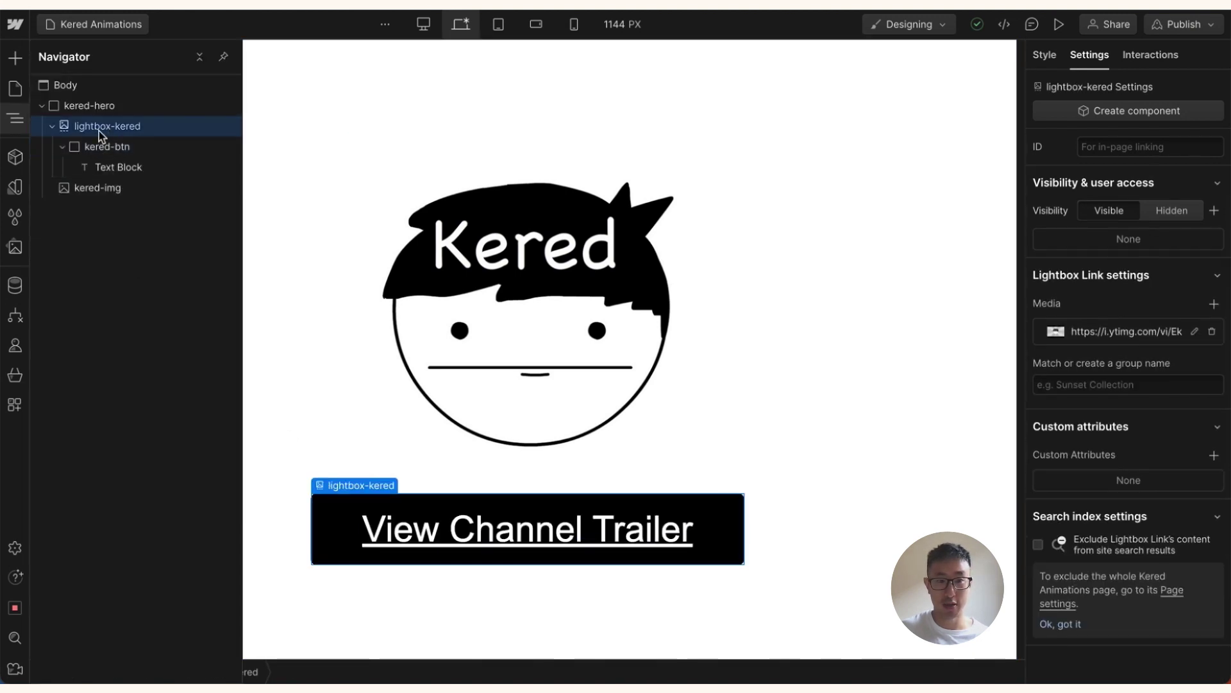
click(52, 126)
click(96, 146)
click(322, 495)
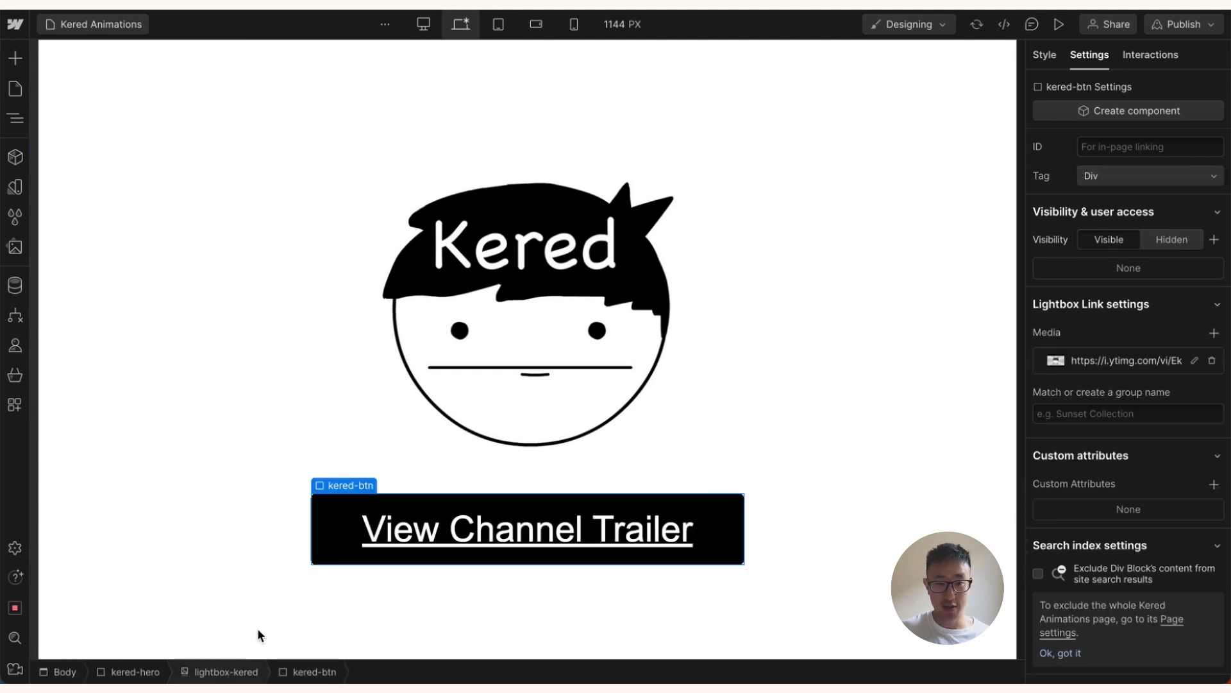
key(z)
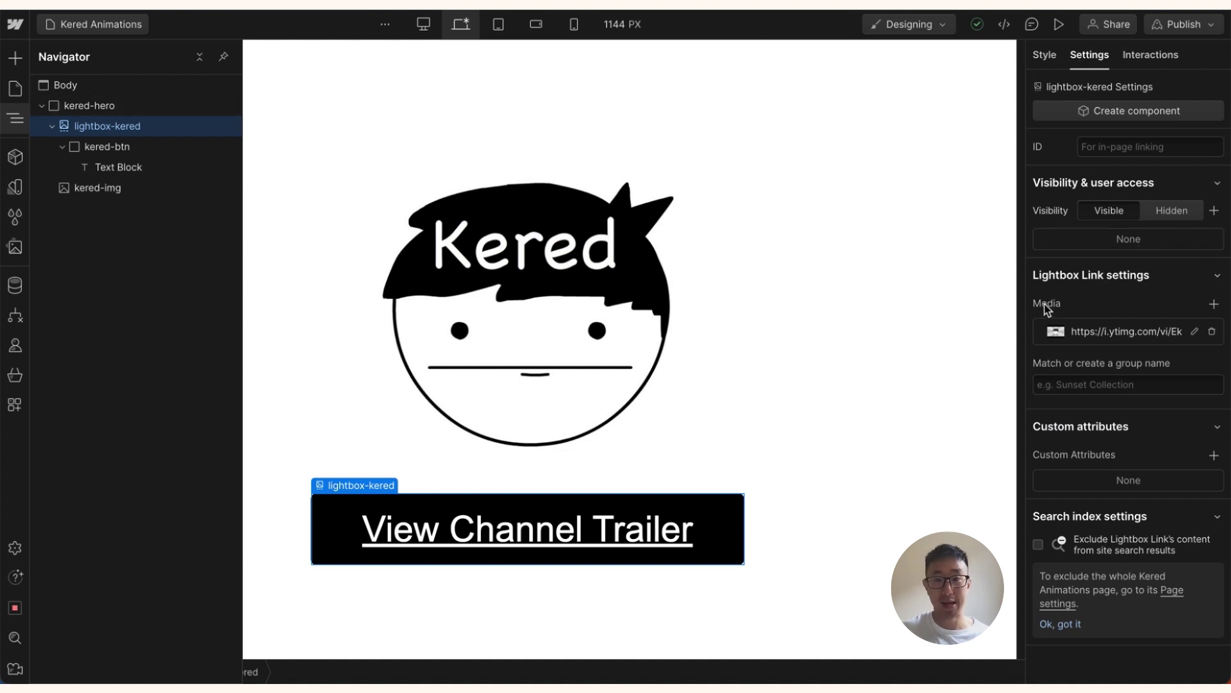
Step: Inspect the lightbox link's YouTube media, titled 'Channel Trailer Kered', in Lightbox Link settings
click(1104, 339)
drag(1123, 394, 1228, 390)
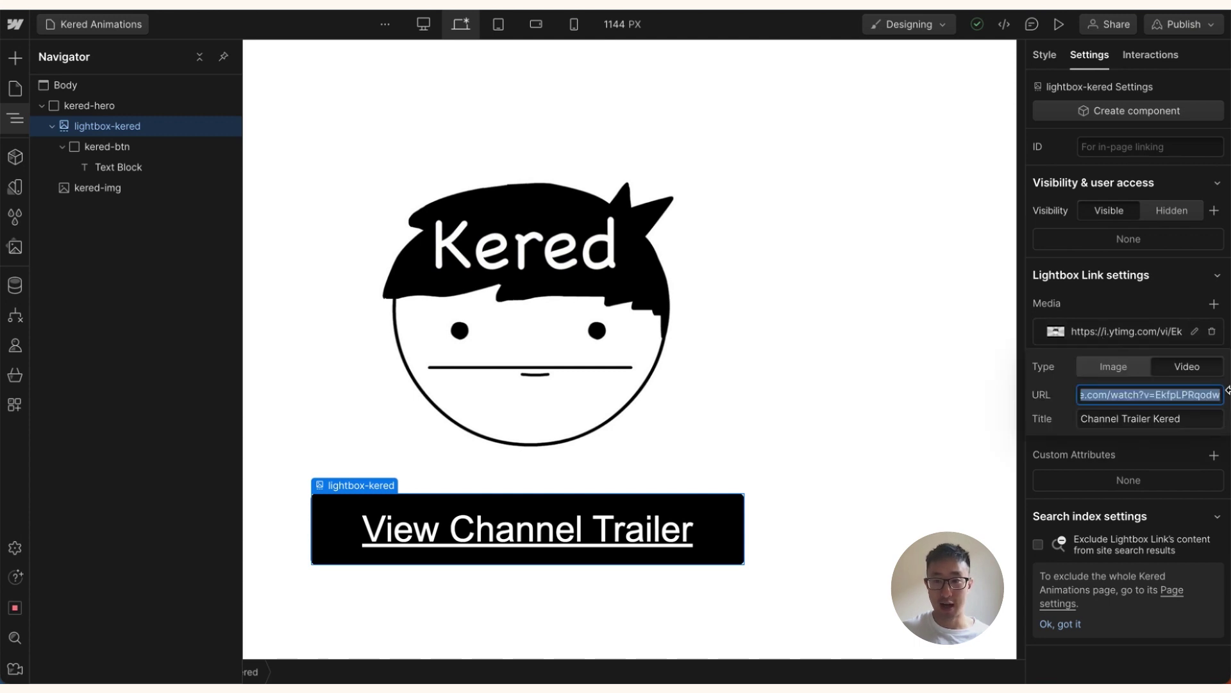
click(881, 311)
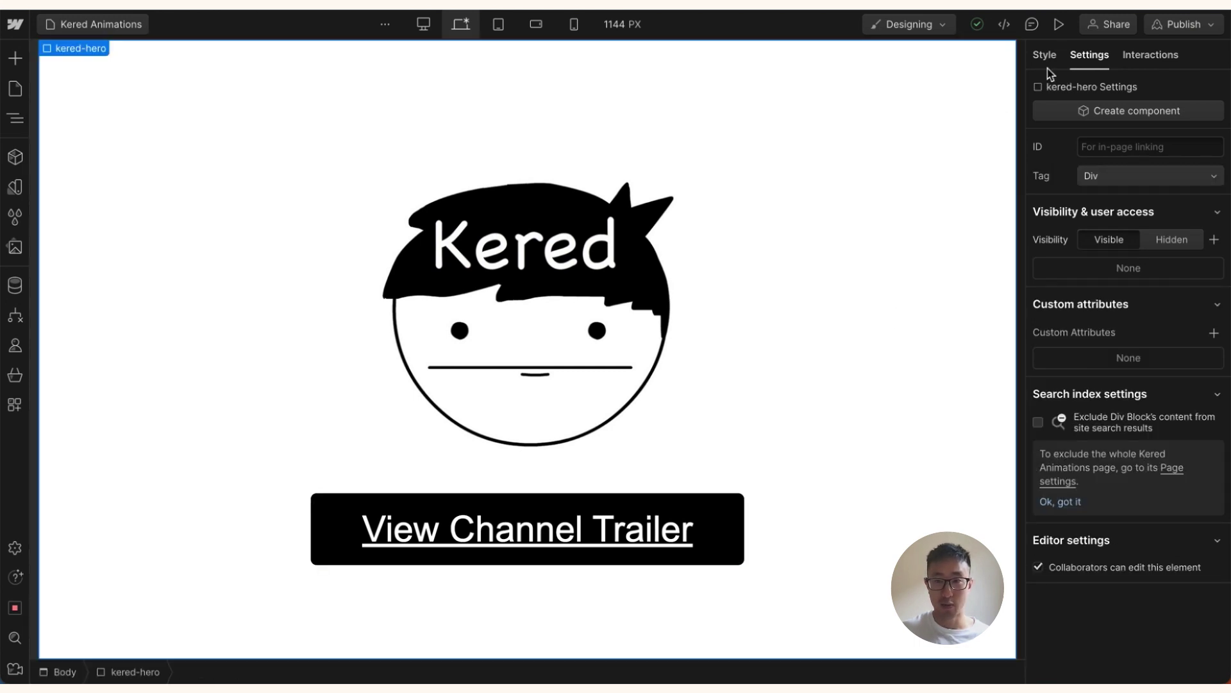
Step: Preview the Kered page and play the Channel Trailer Kered video in its lightbox
click(1061, 30)
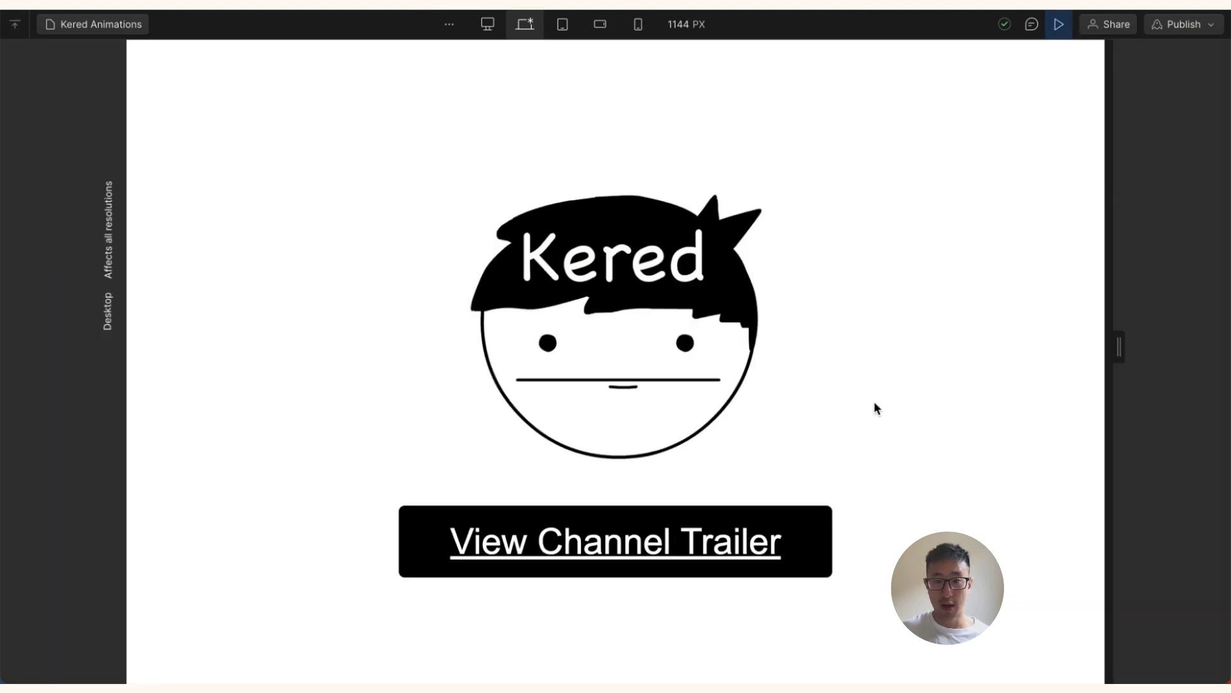
click(700, 538)
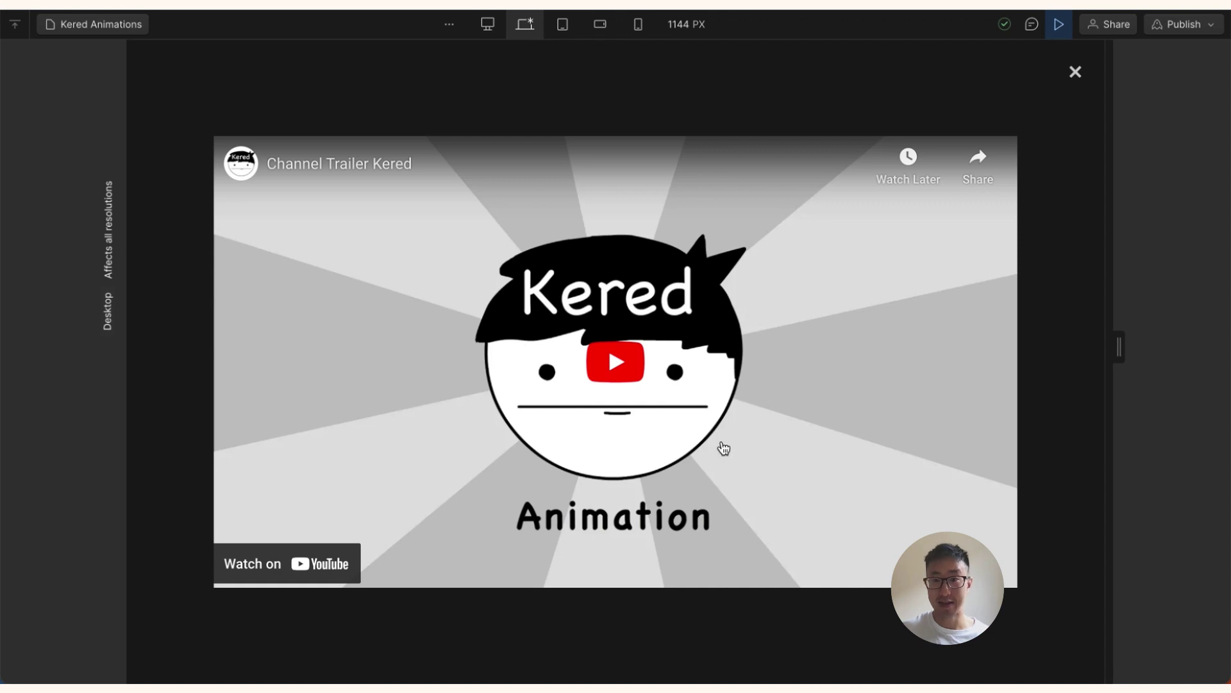
click(628, 364)
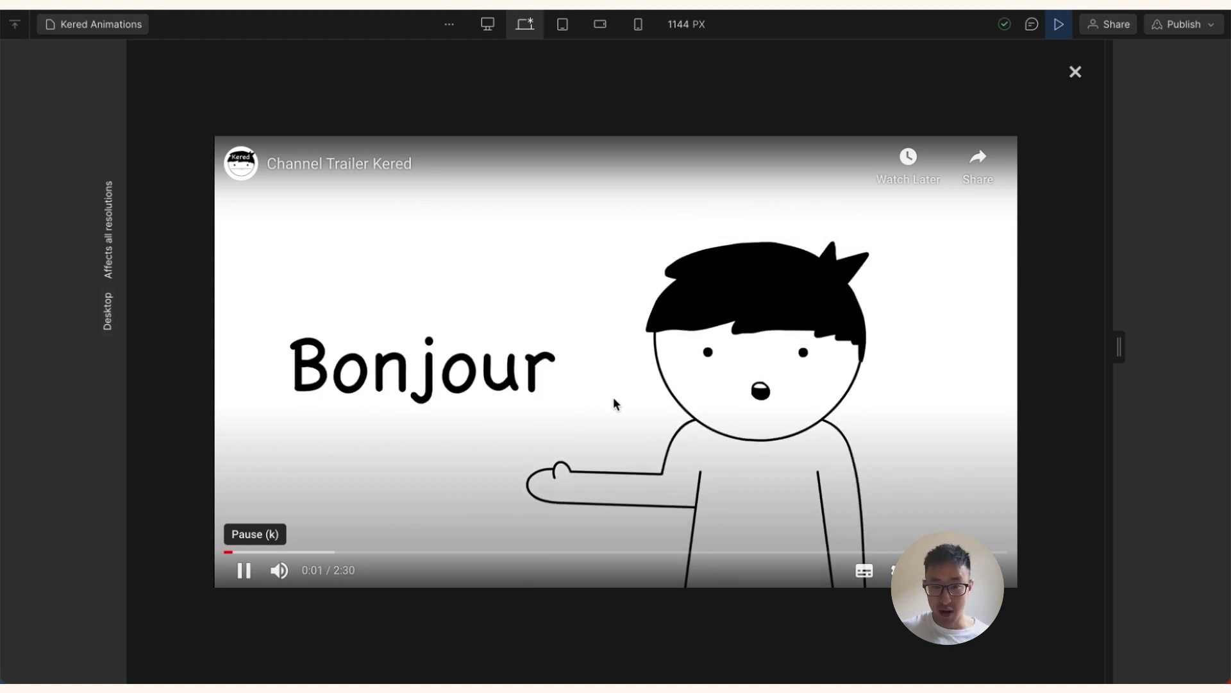
Step: Pause the trailer, close the lightbox, and exit Preview back to the Designer
click(616, 398)
click(1076, 72)
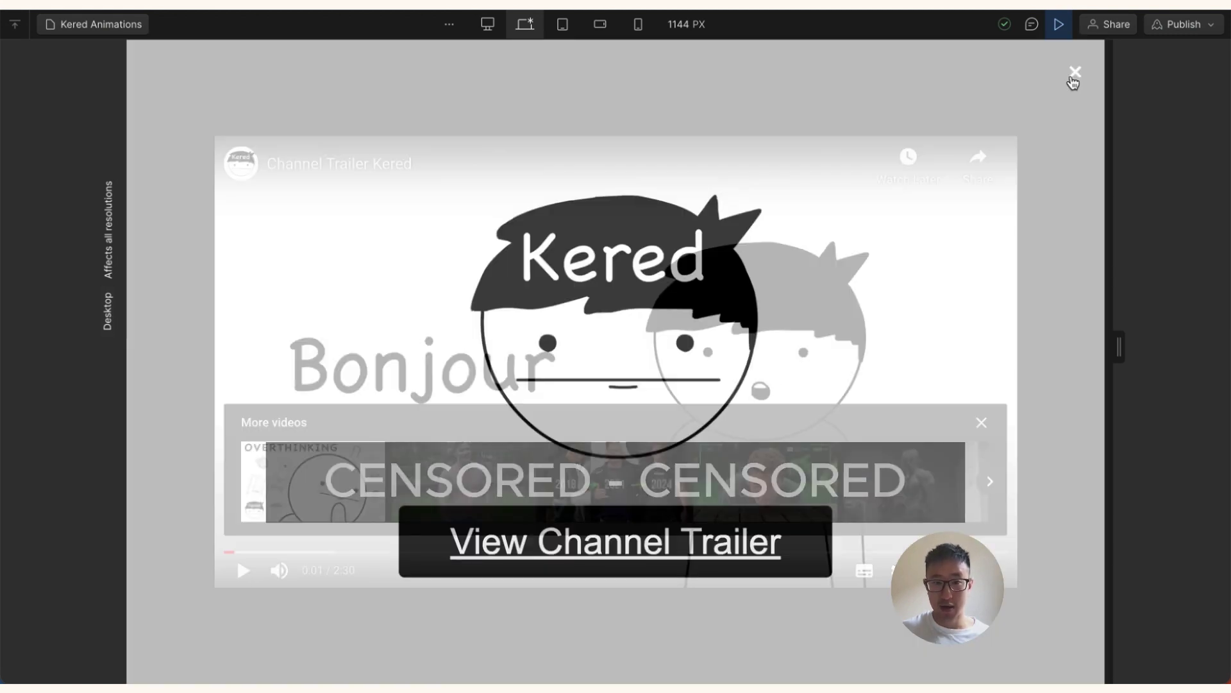
key(Escape)
Step: Append '?autoplay=1' to the end of the lightbox media's YouTube Video URL
click(1078, 336)
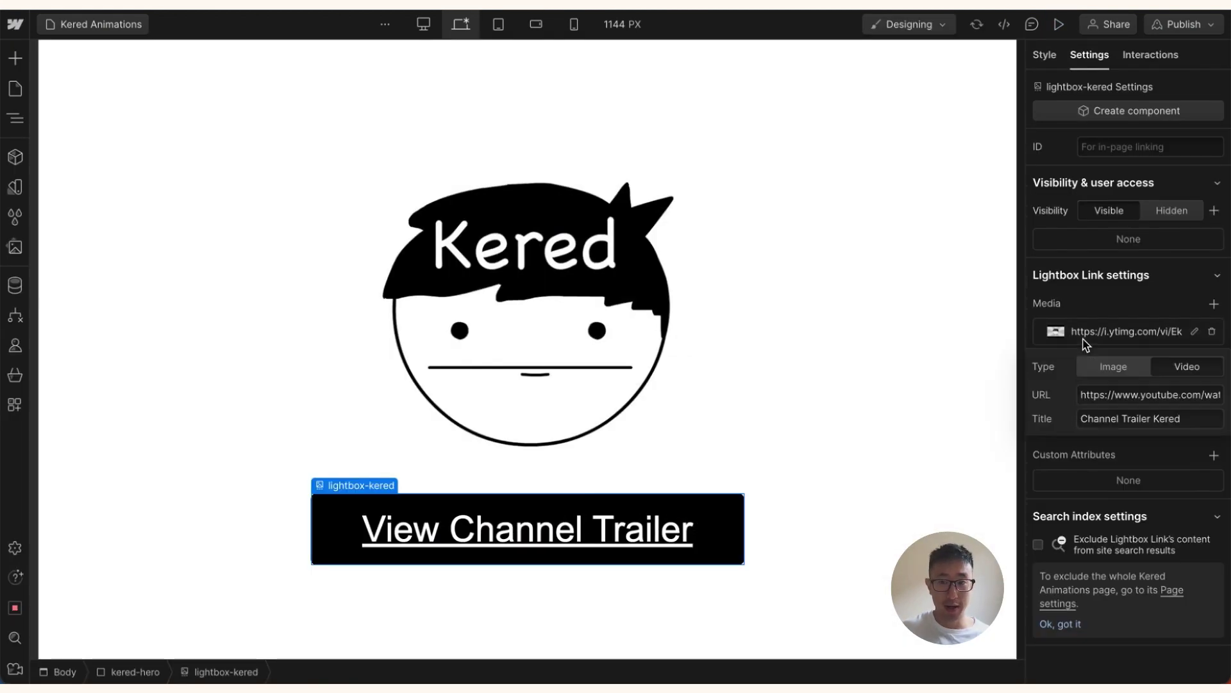
drag(1133, 396, 1227, 403)
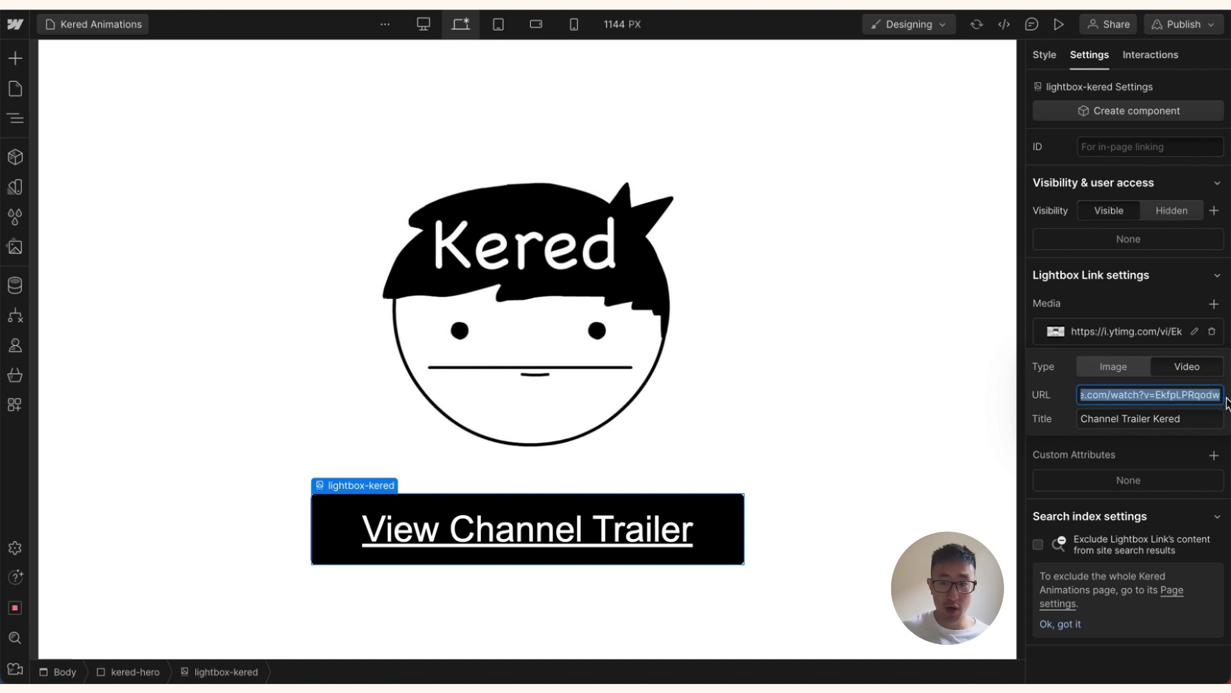
key(Right)
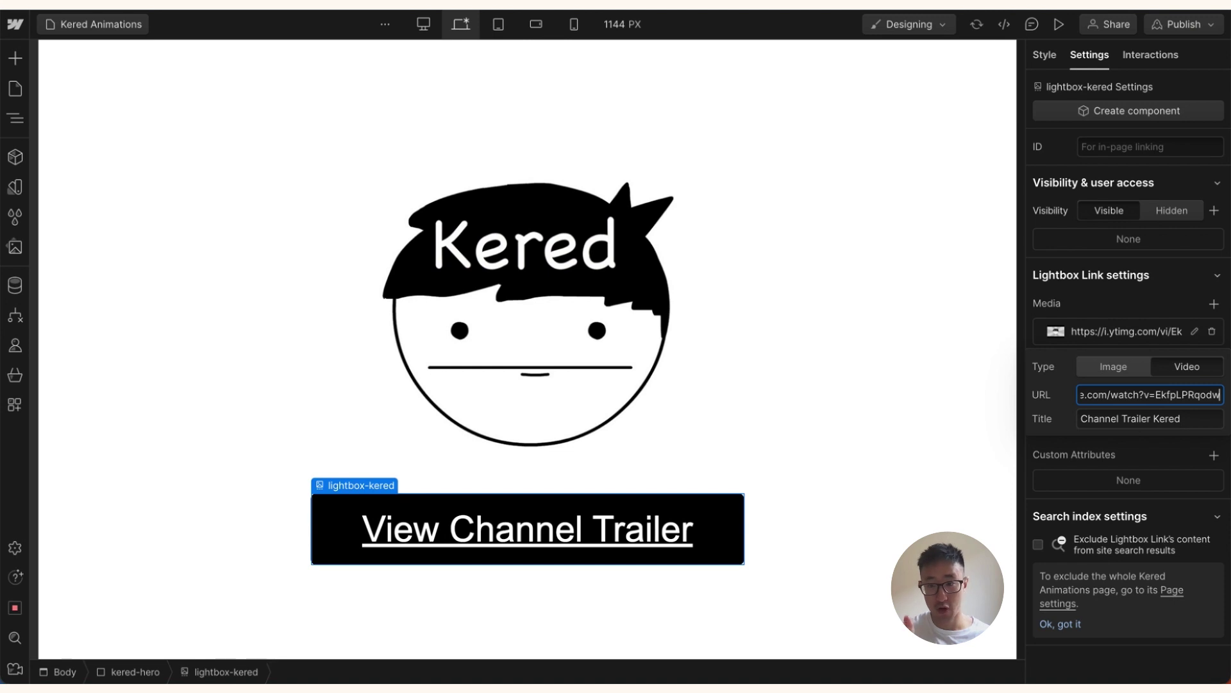
text(?)
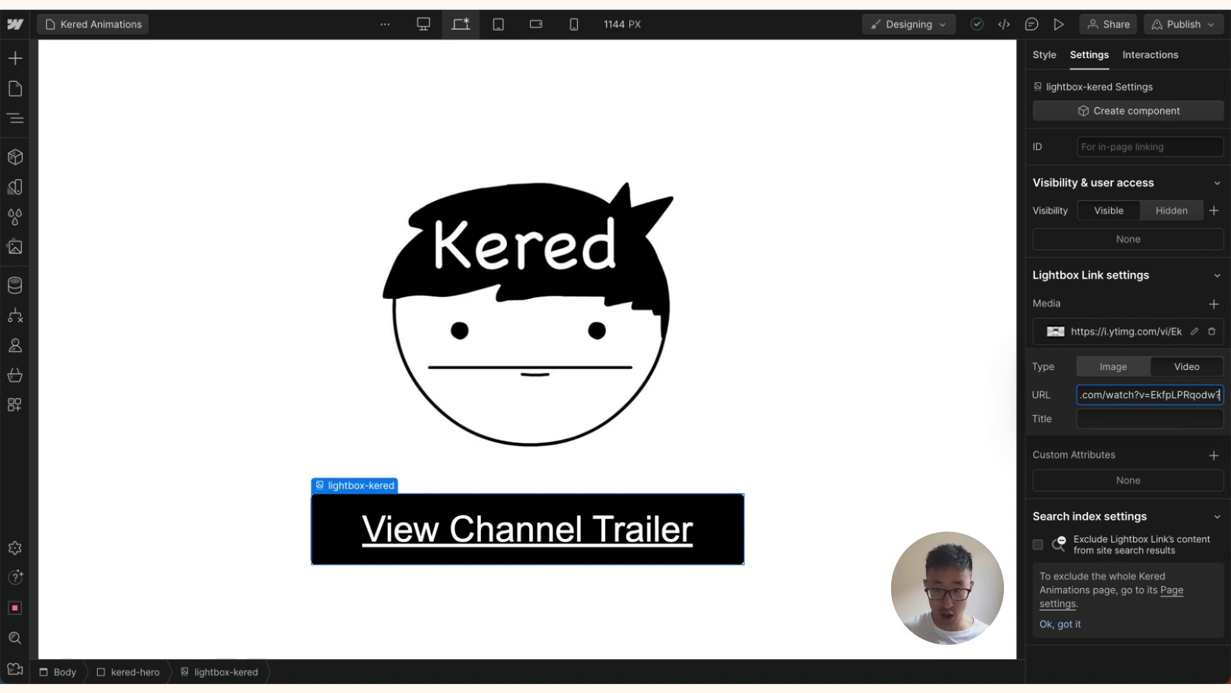
text(autoplay=)
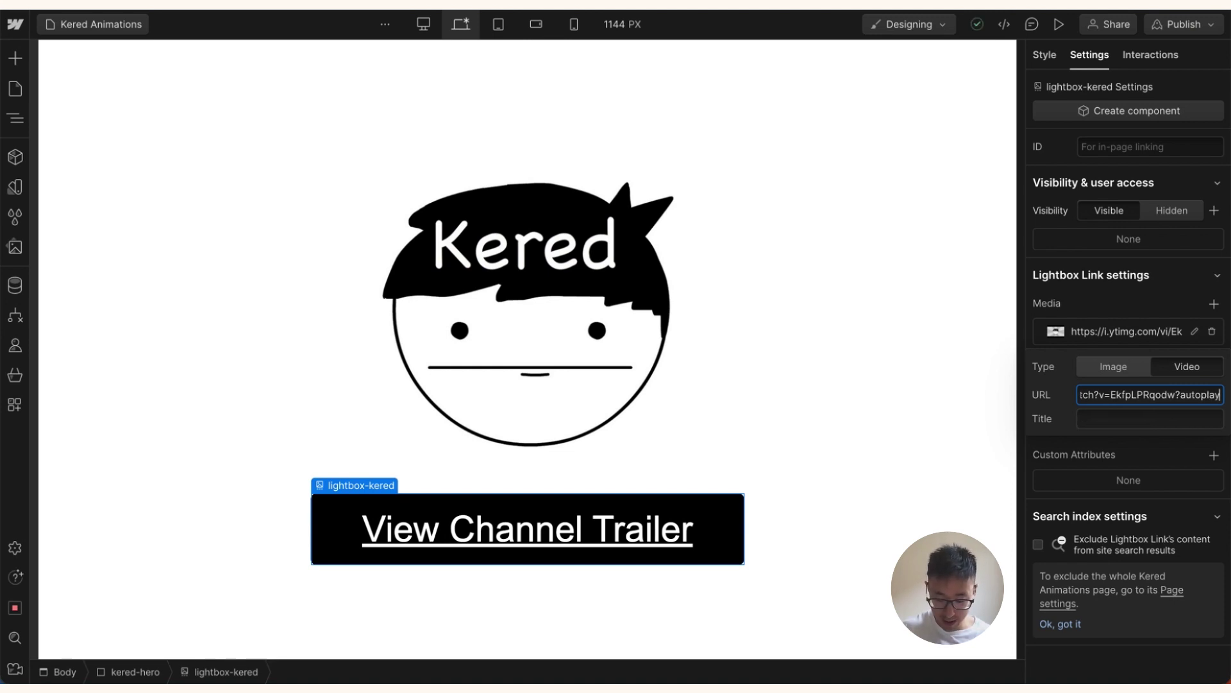
text(1)
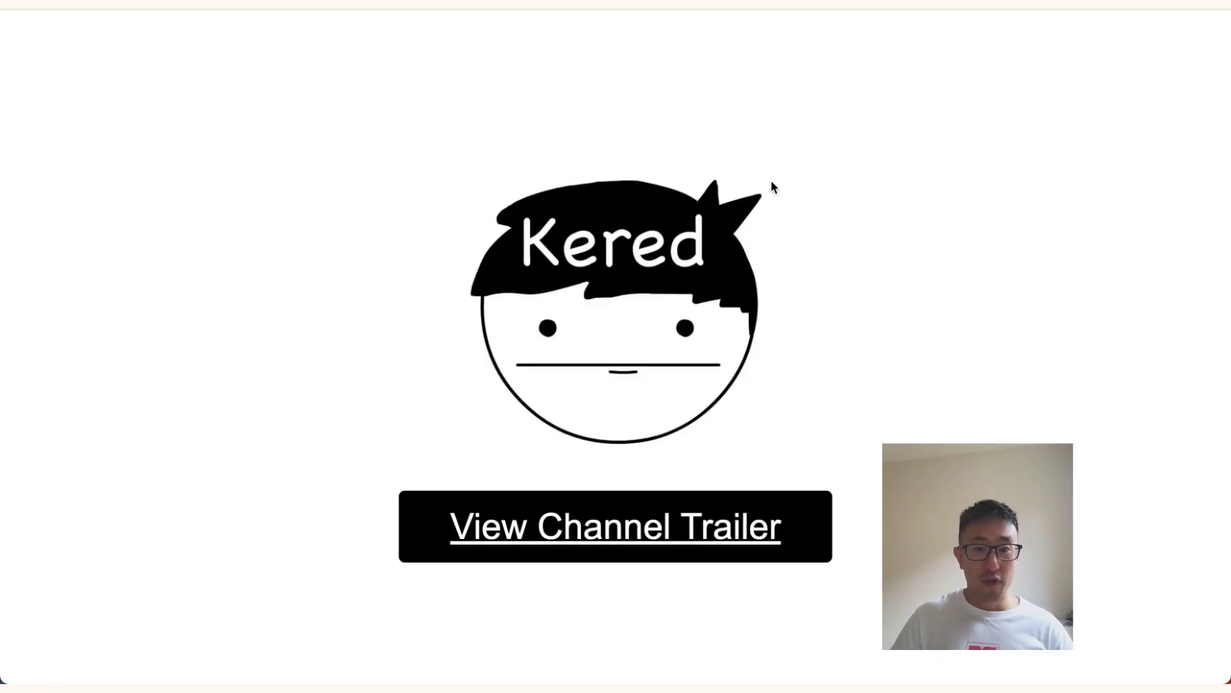
Step: On the live Kered page, open the View Channel Trailer popup to check autoplay, then close it
click(780, 515)
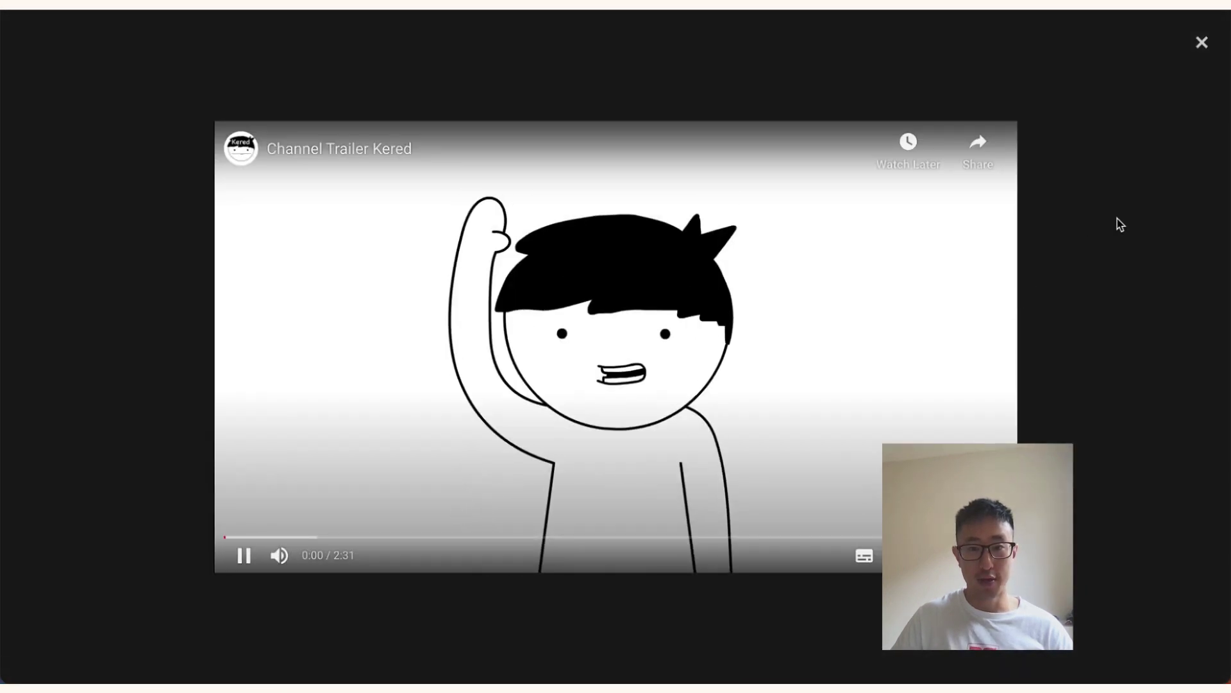
click(1204, 47)
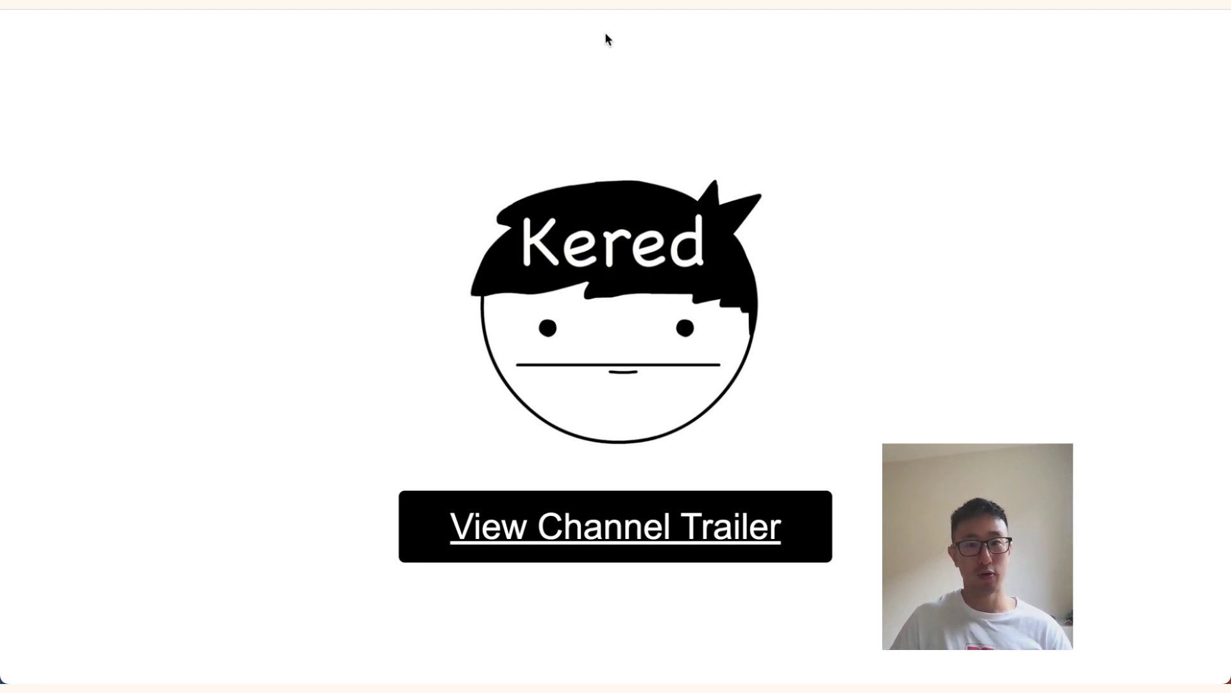
Step: Reopen the View Channel Trailer popup on the live Kered page and drag the volume slider to zero
key(ctrl+w)
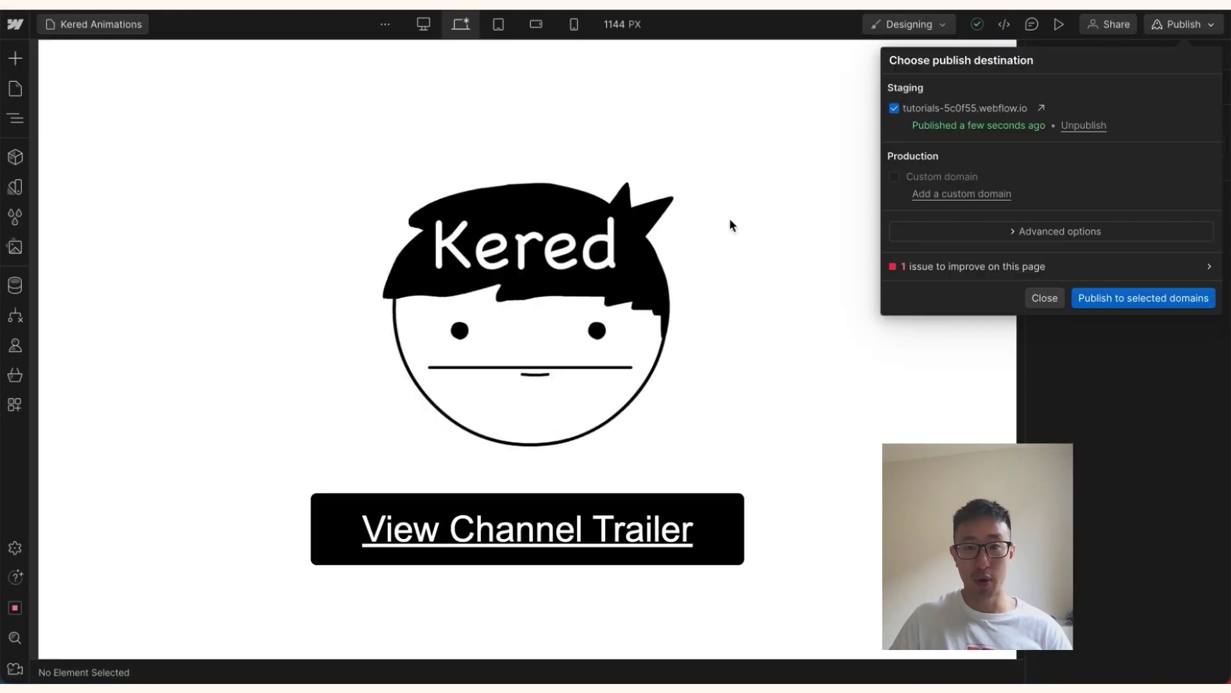
click(749, 225)
key(ctrl+Tab)
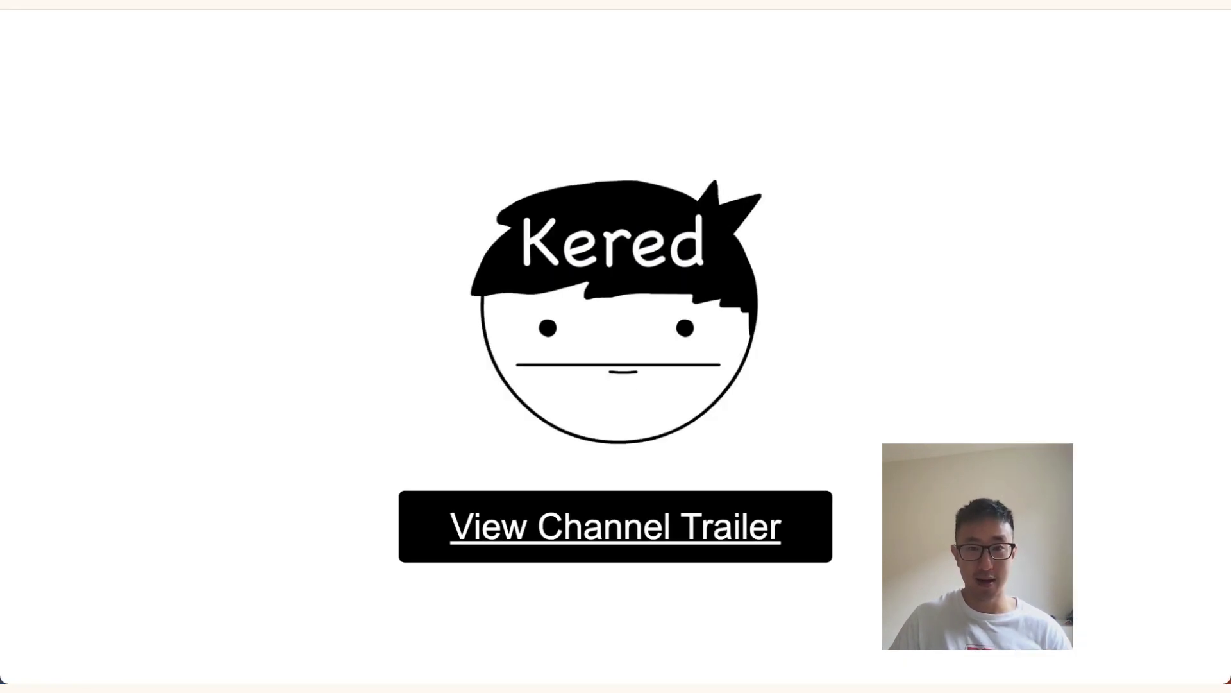
click(641, 517)
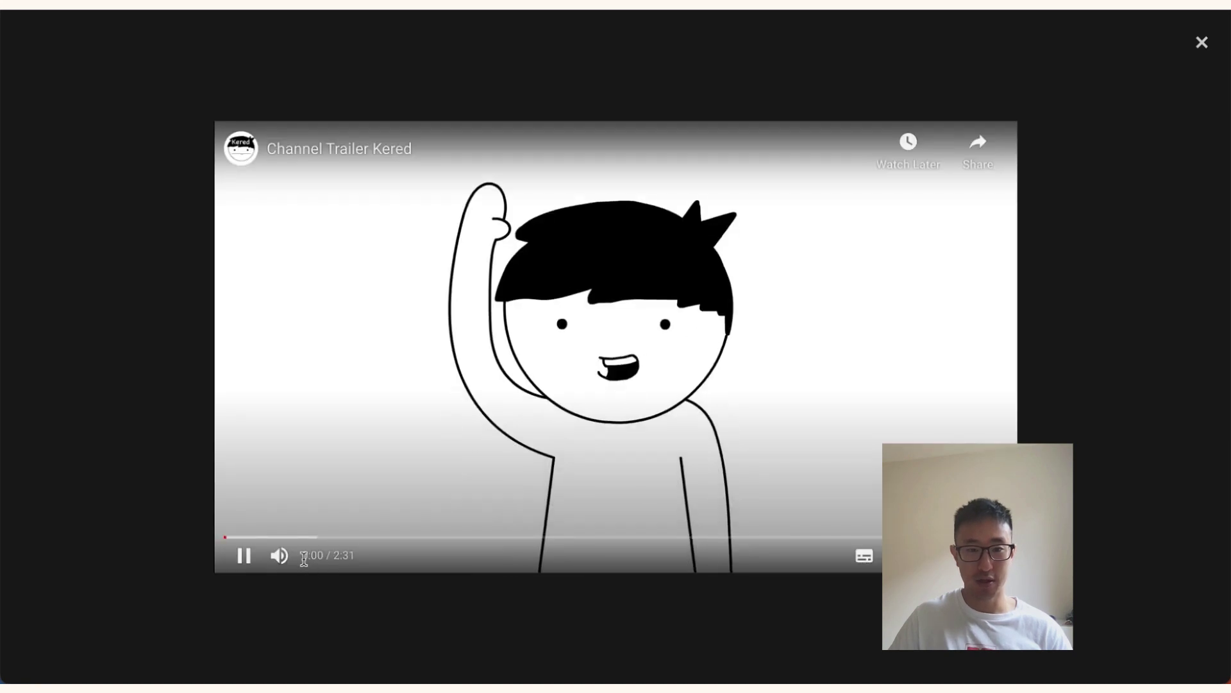
drag(315, 558, 302, 555)
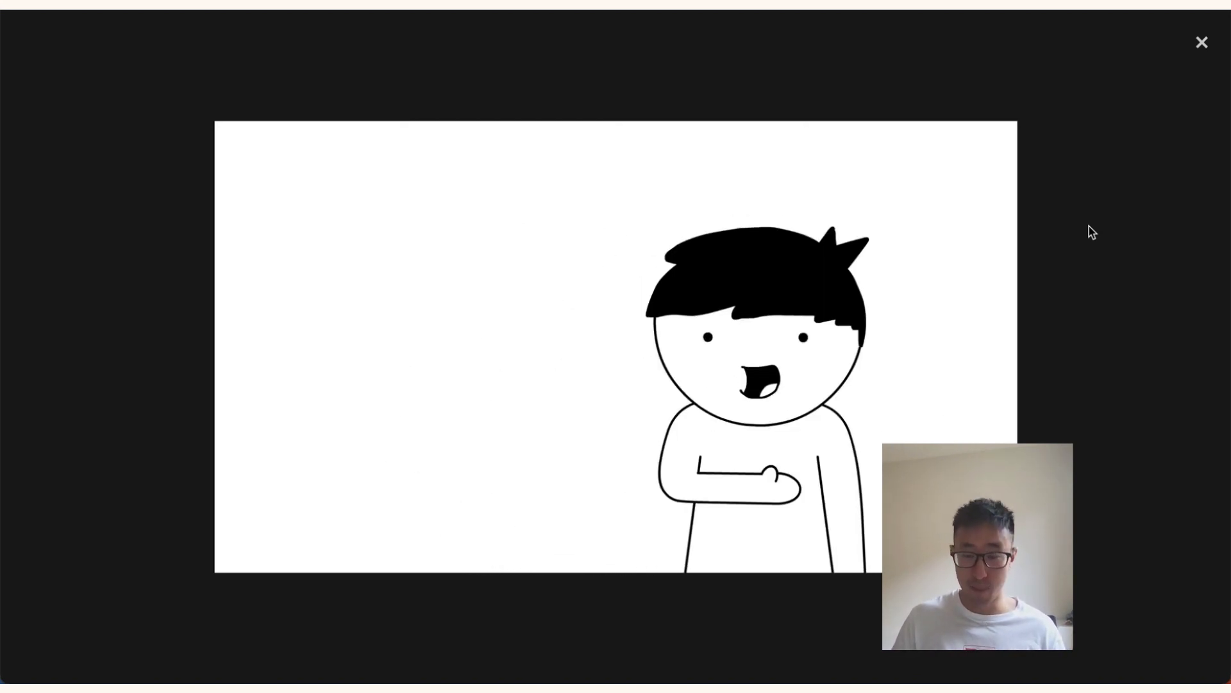
Step: Add an HTML Embed to the kered-hero section via Quick Find and paste the lightbox sizing CSS
click(1201, 43)
key(Escape)
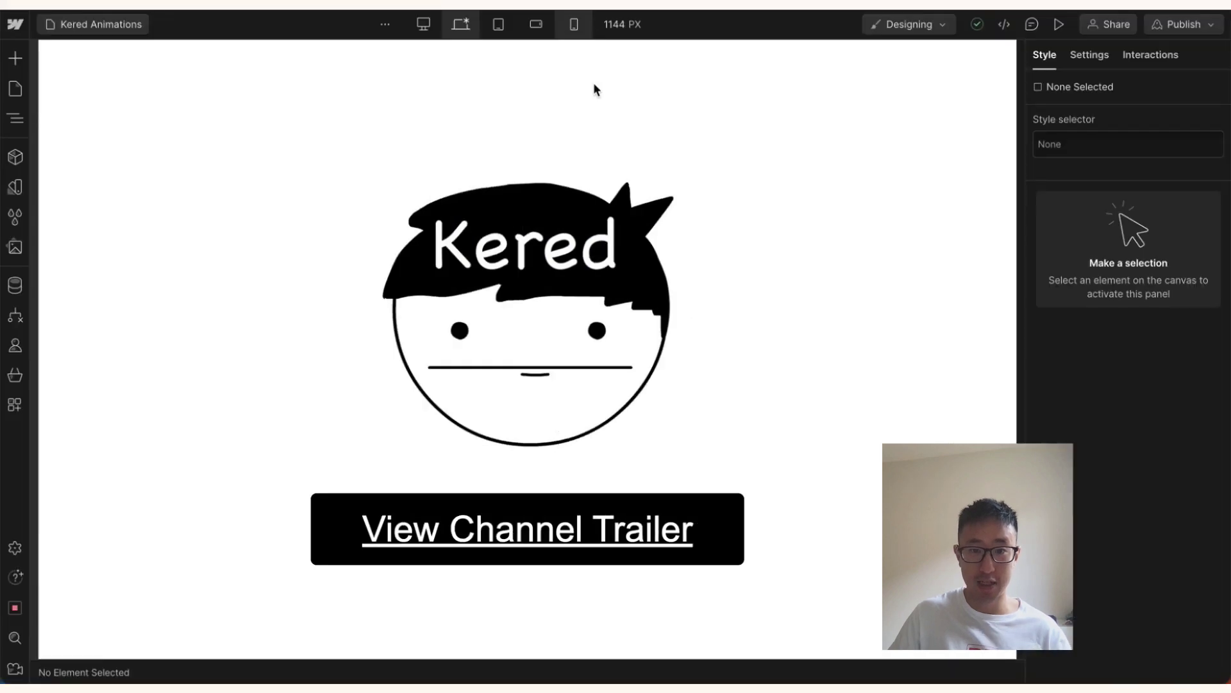
click(785, 121)
key(ctrl+k)
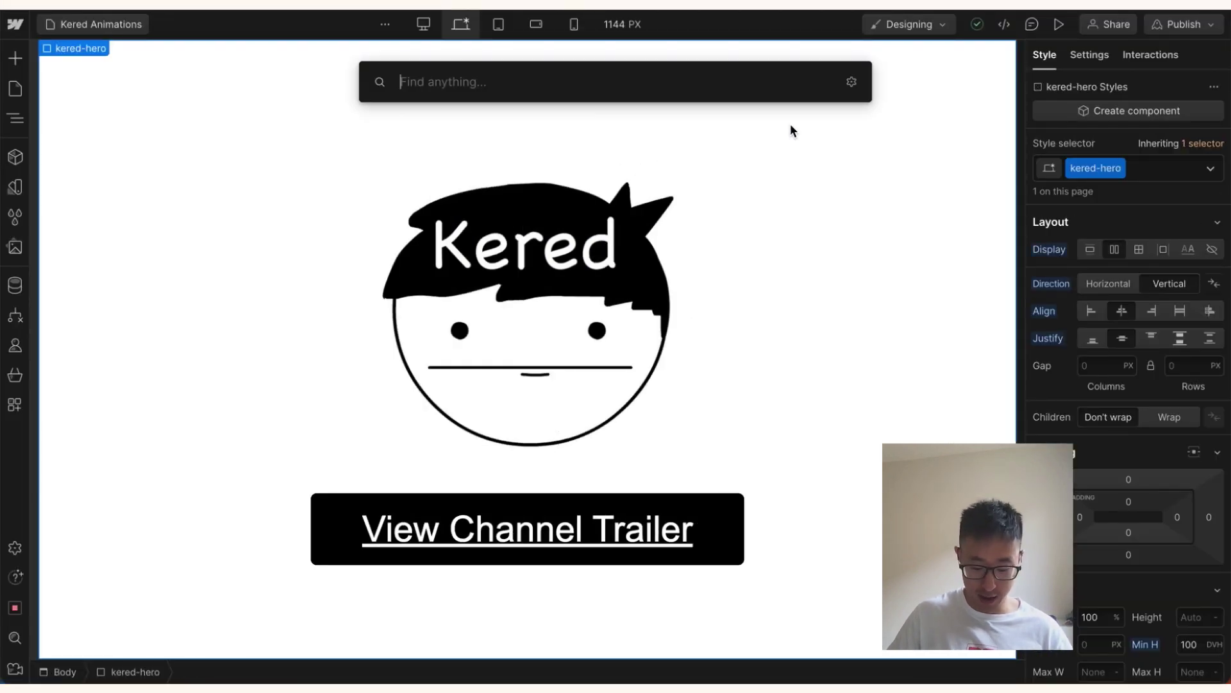
text(em)
key(Return)
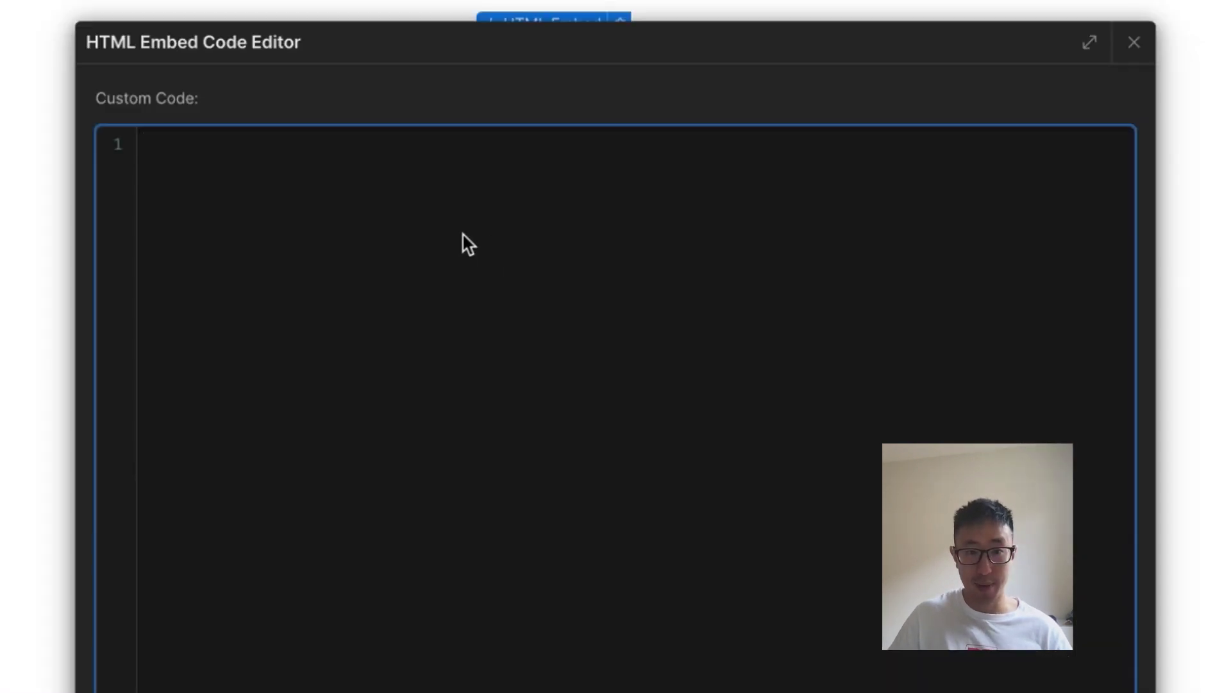
text(<style>  .w-lightbox-frame, .w-lightbox-embed {     width: 85vw;     height: 85vh; }   </style>)
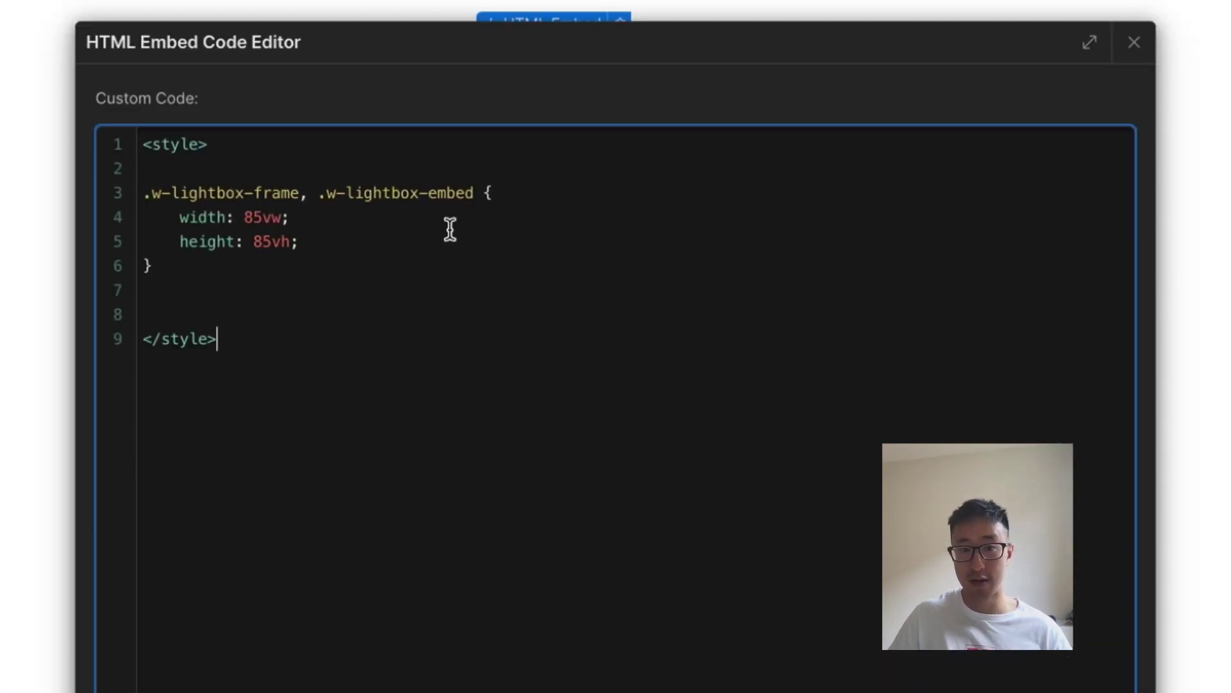
Step: Highlight the .w-lightbox-frame and .w-lightbox-embed selectors and their 85vw width and 85vh height values
drag(301, 192, 133, 196)
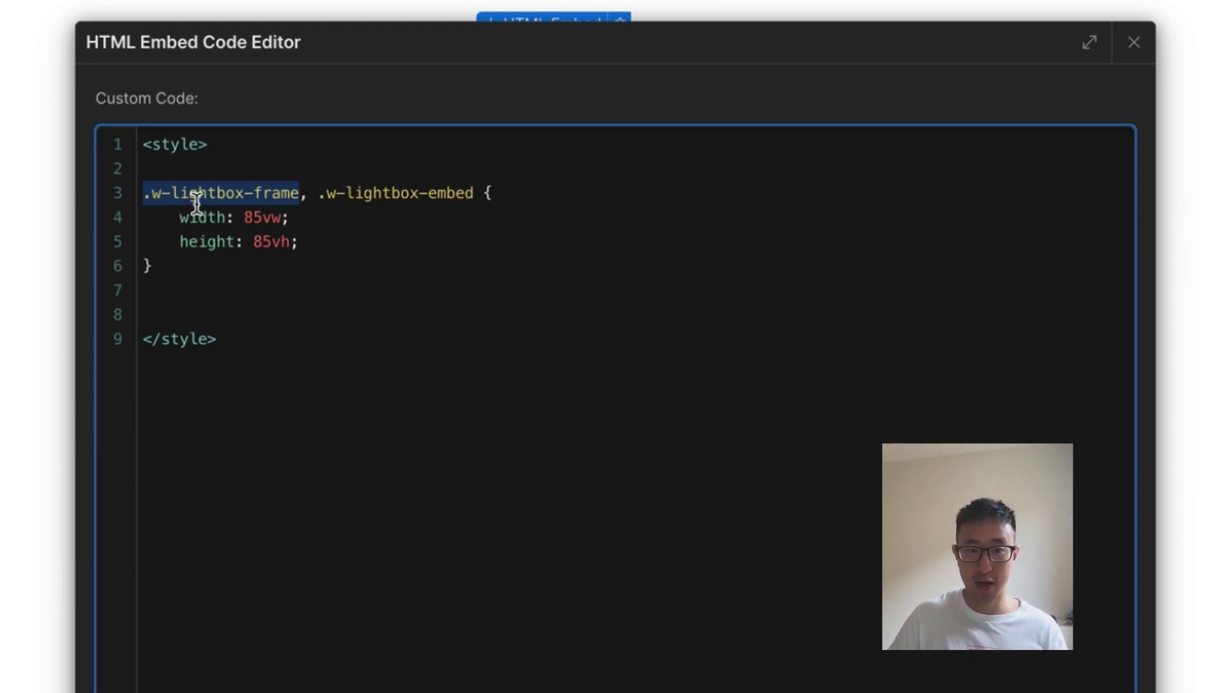
drag(317, 204, 474, 208)
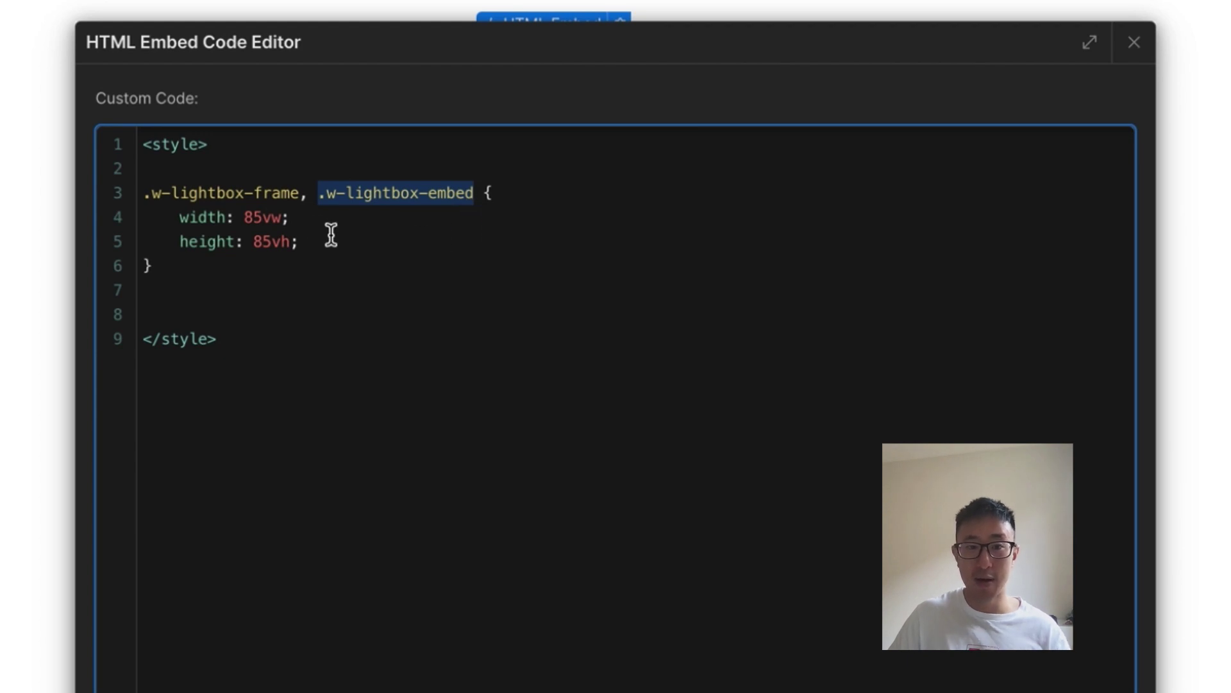
drag(366, 256, 170, 217)
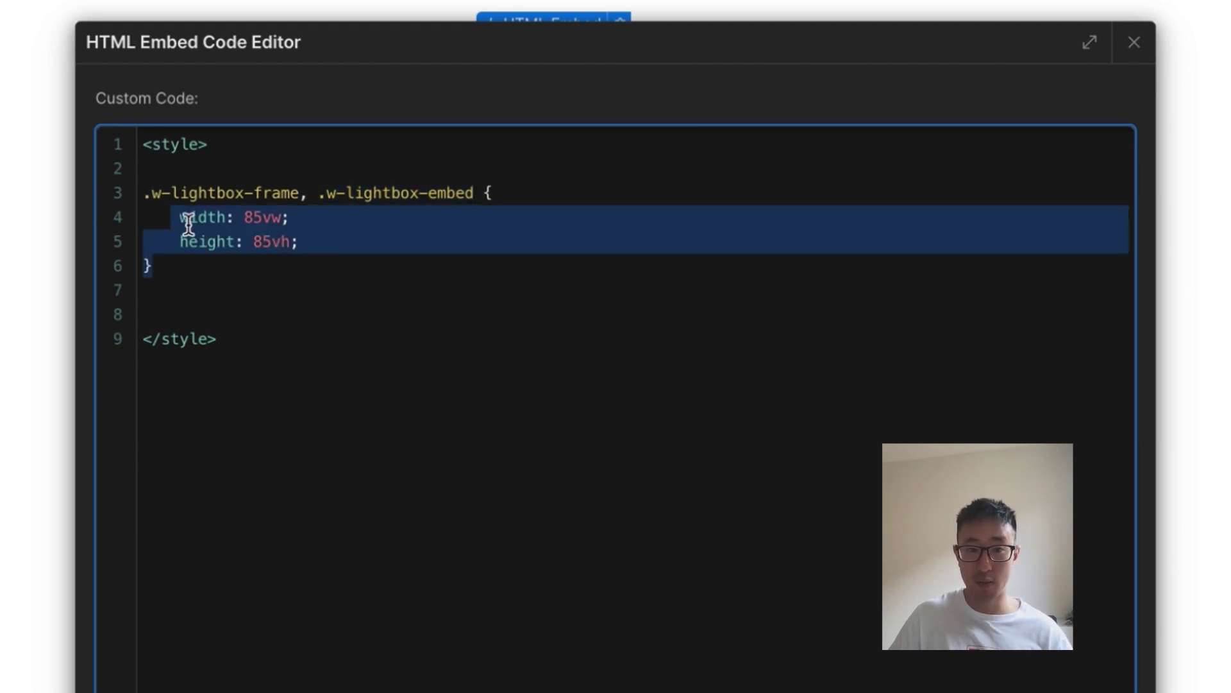
click(299, 225)
drag(275, 220, 236, 221)
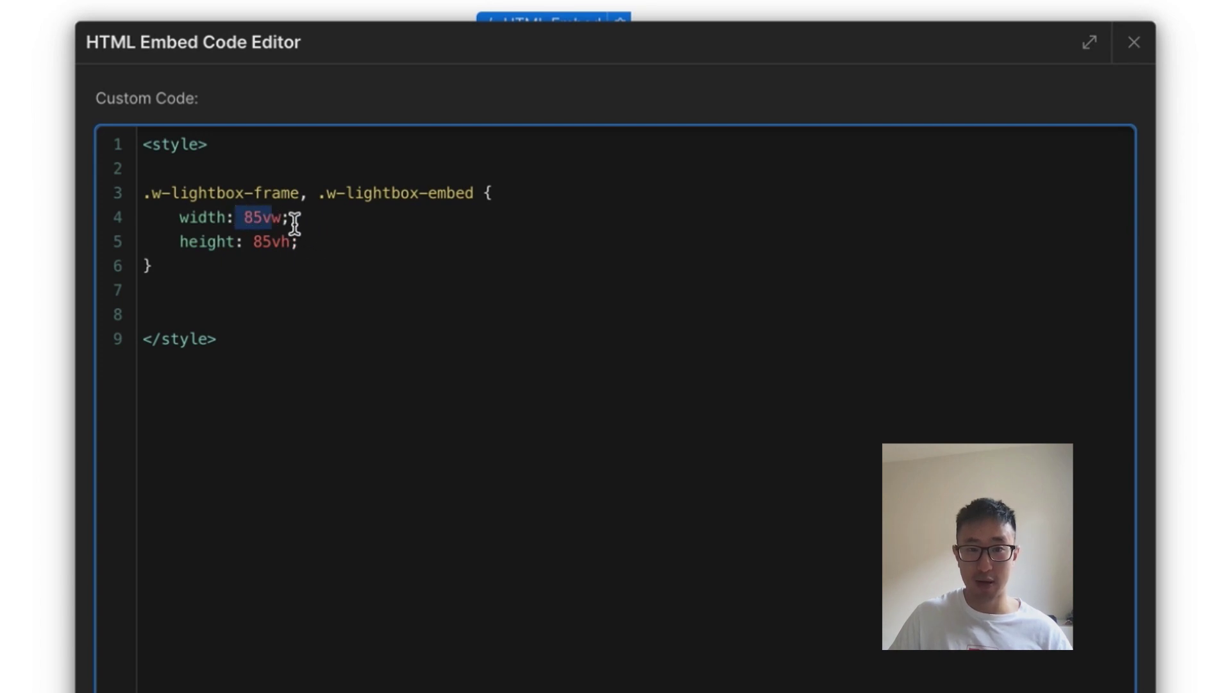
click(274, 218)
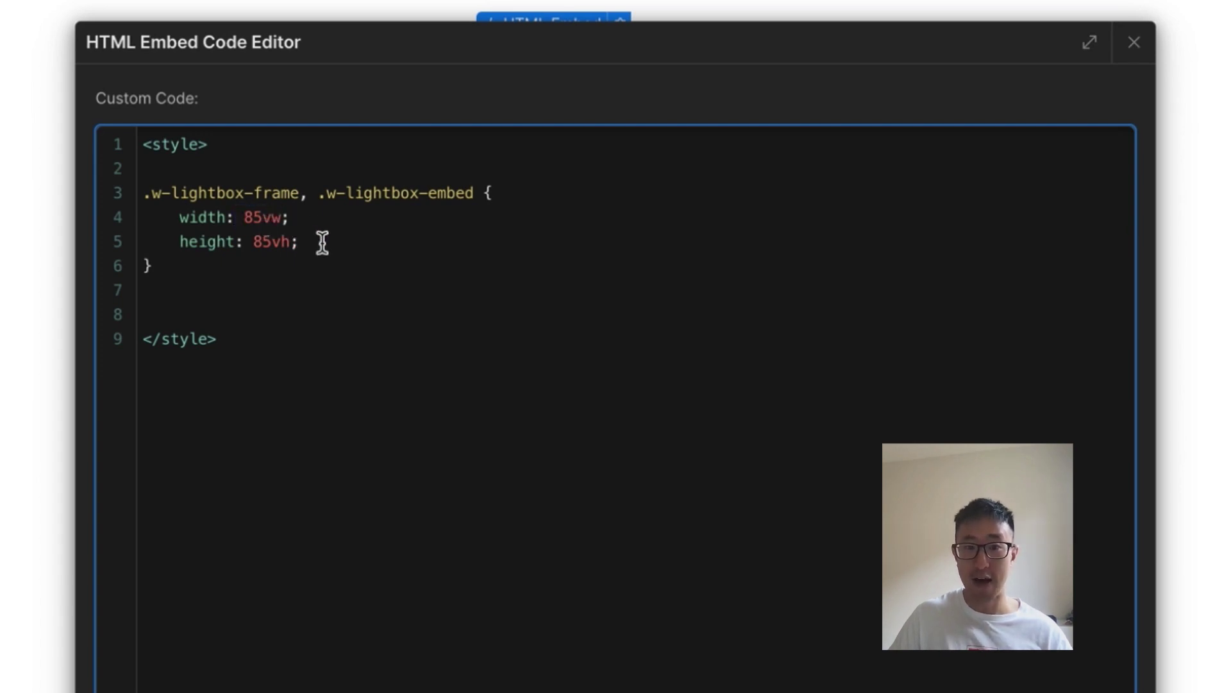
drag(276, 242, 245, 243)
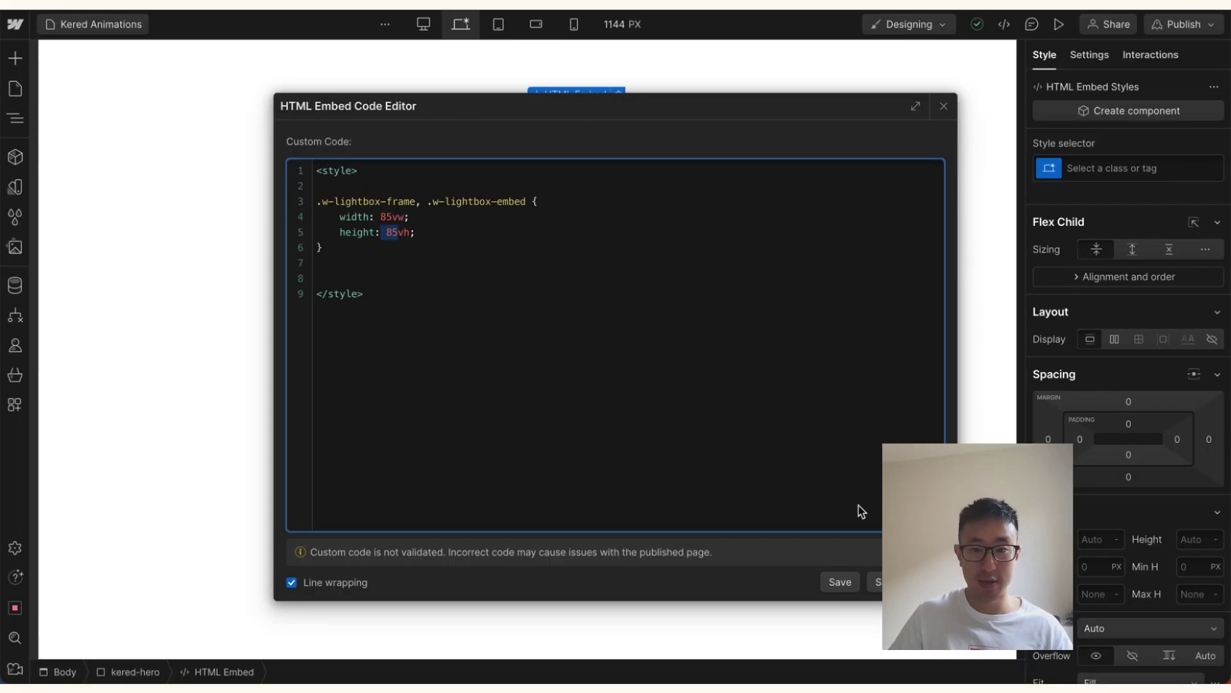
Step: Save the embed code, publish to the staging domain, and open the live View Channel Trailer popup
click(878, 582)
click(1157, 28)
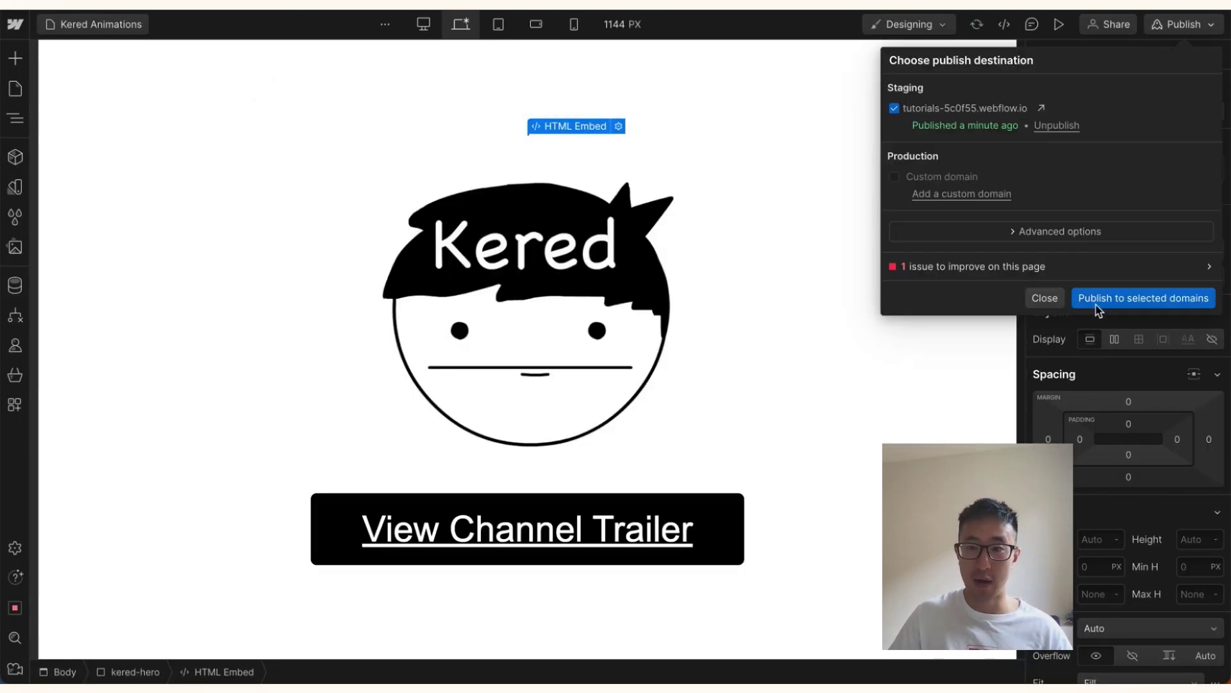
click(1094, 296)
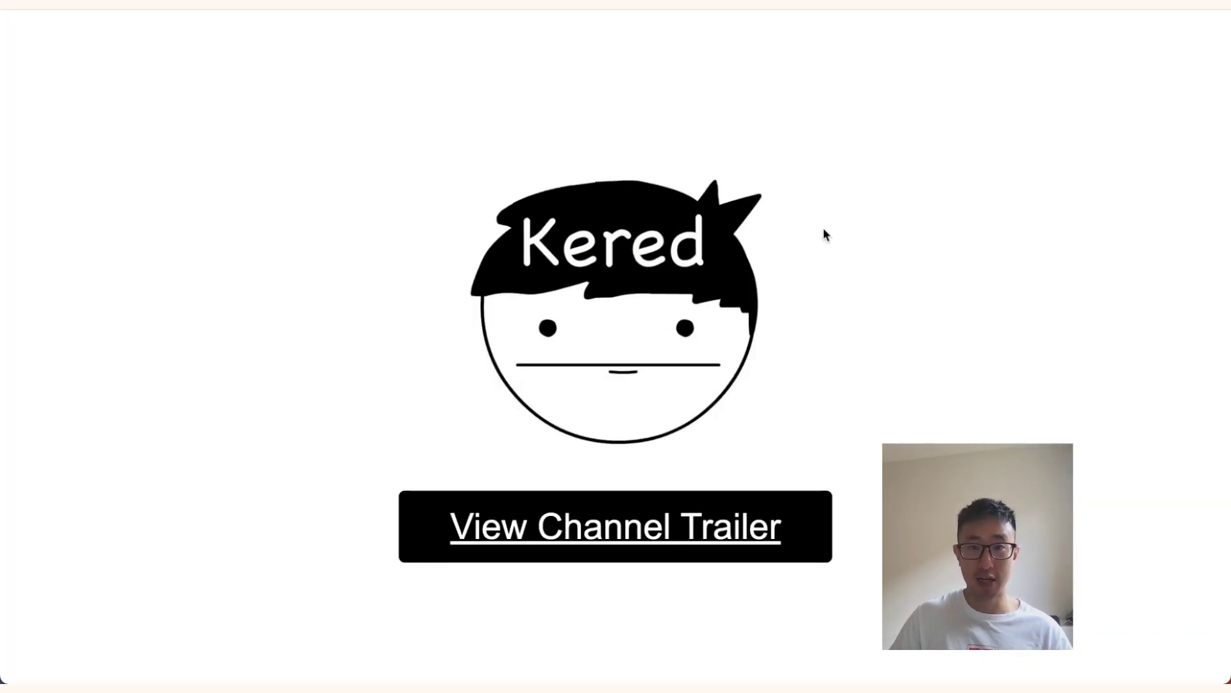
click(692, 510)
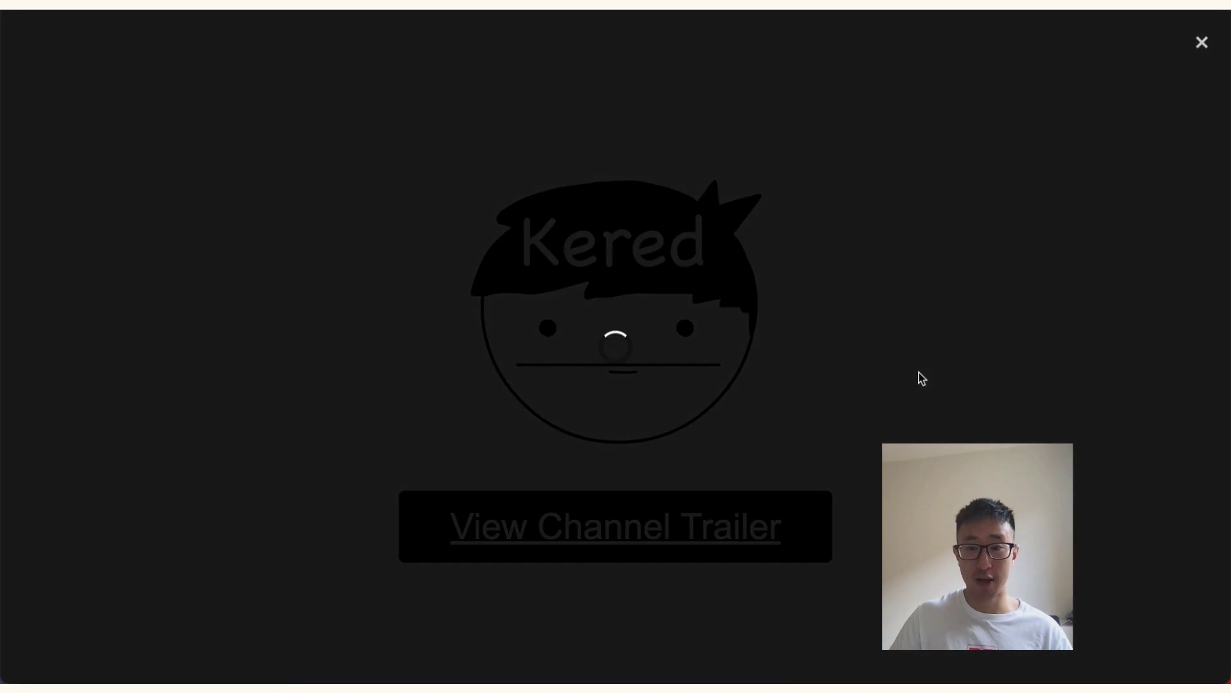